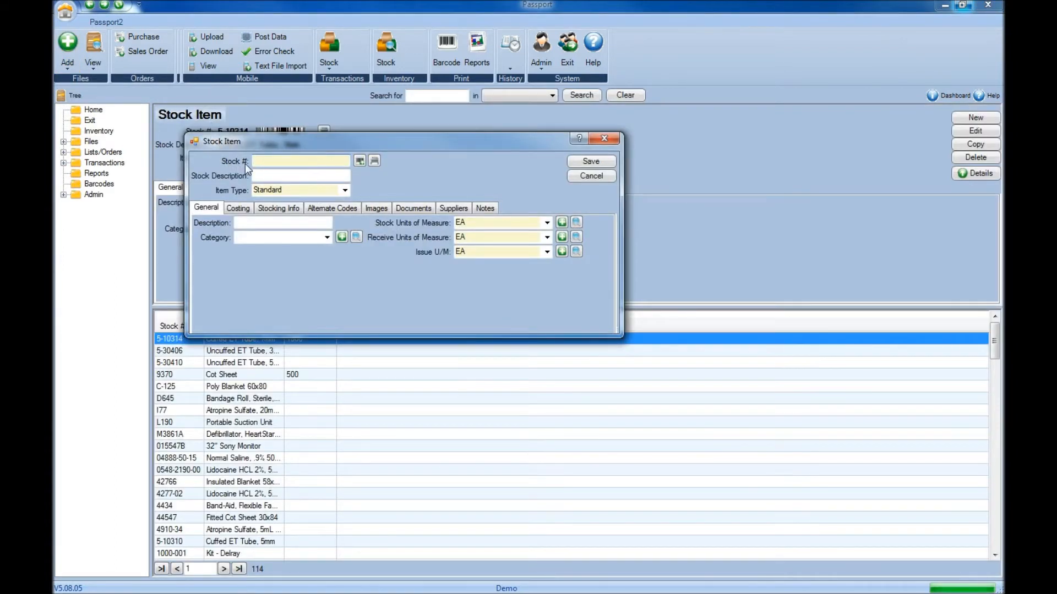
Auto-generate a stock number for the new stock item and set its stock description to "Crescent Wrench - 6-inch".
left_click(359, 160)
left_click(359, 161)
left_click(359, 161)
left_click_drag(322, 159, 235, 157)
left_click(264, 177)
type("Crescent Wrench - 6-inch")
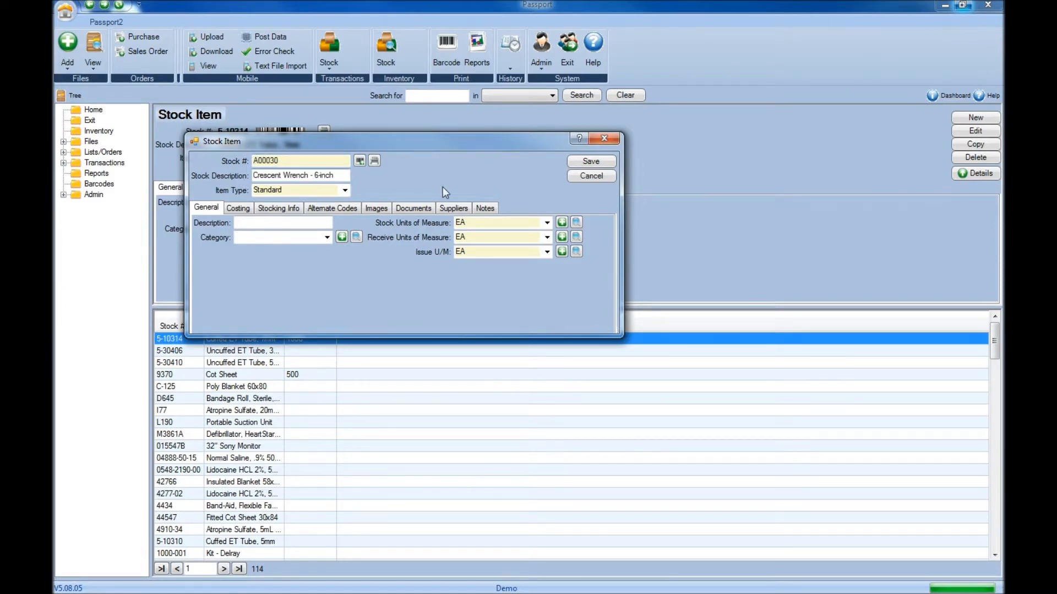
Check the available item types, keep Standard, and set the general description to "Tools".
left_click(345, 191)
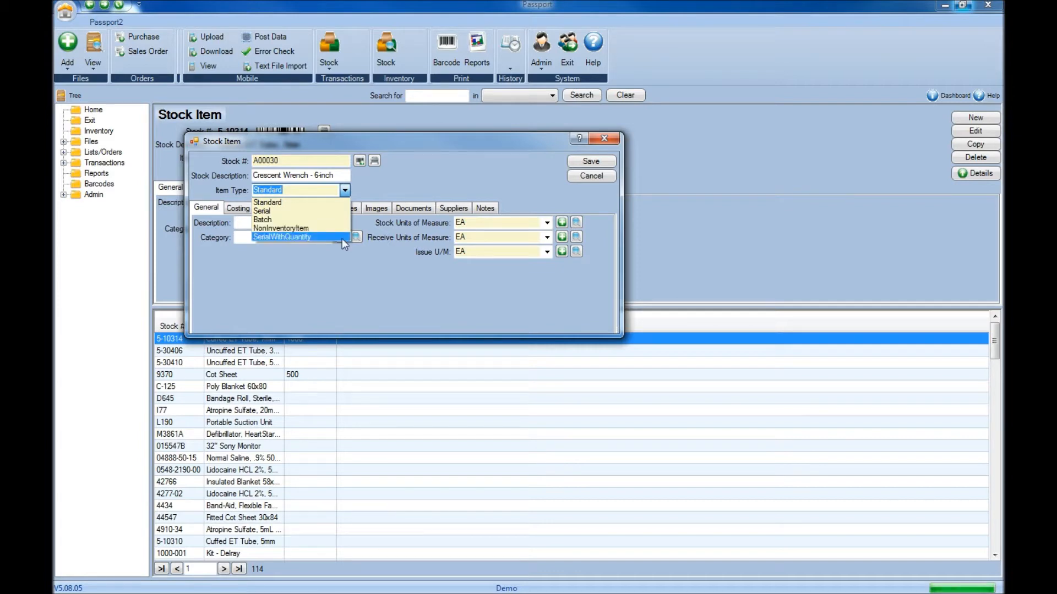
left_click(425, 183)
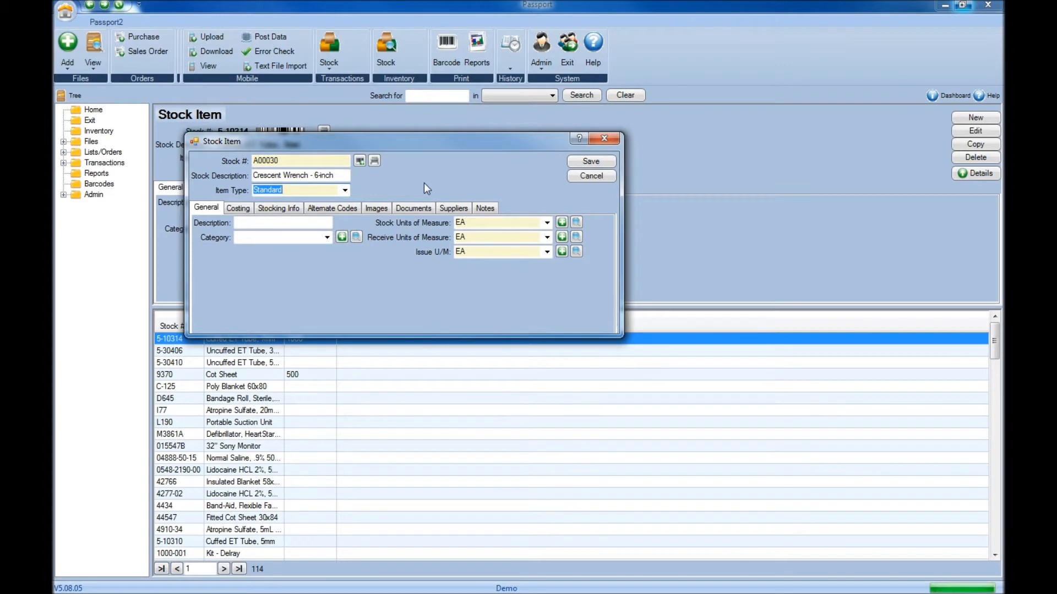
left_click(319, 225)
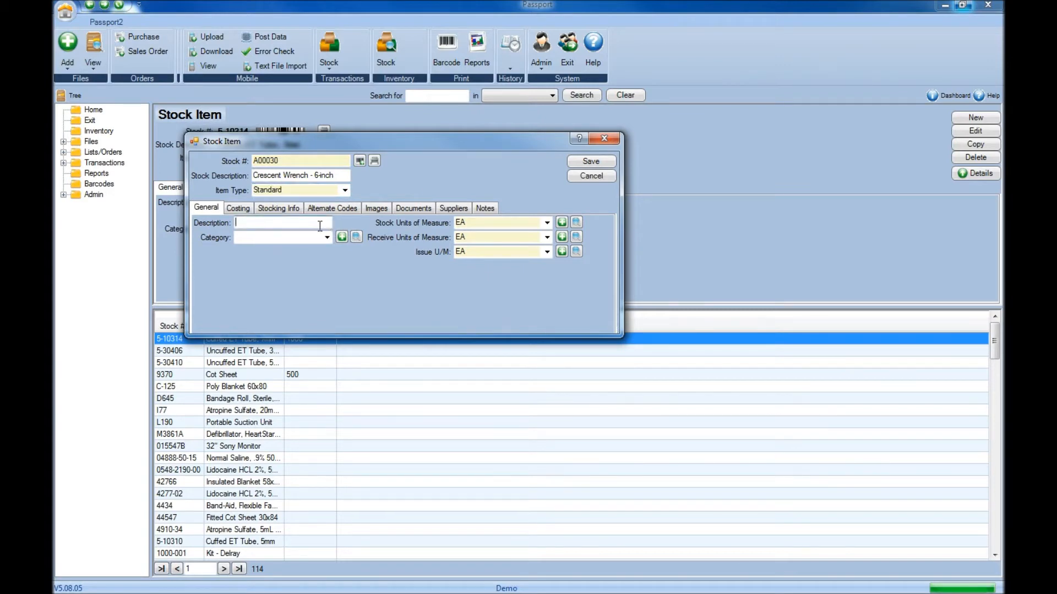
type("Tools")
Look through the existing categories in the category list and its search form for one that suits the wrench.
left_click(326, 238)
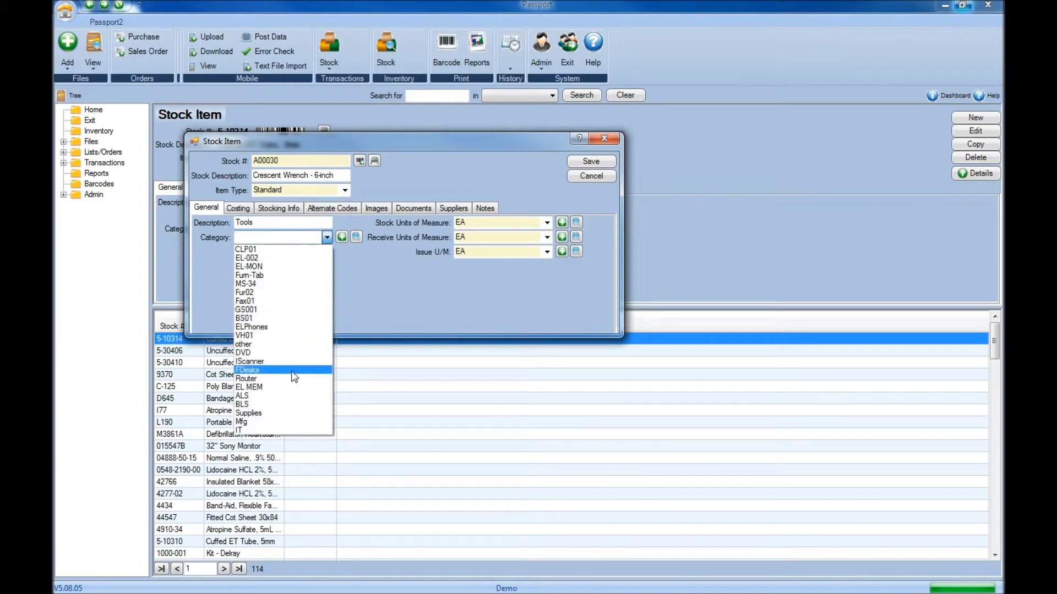
left_click(354, 301)
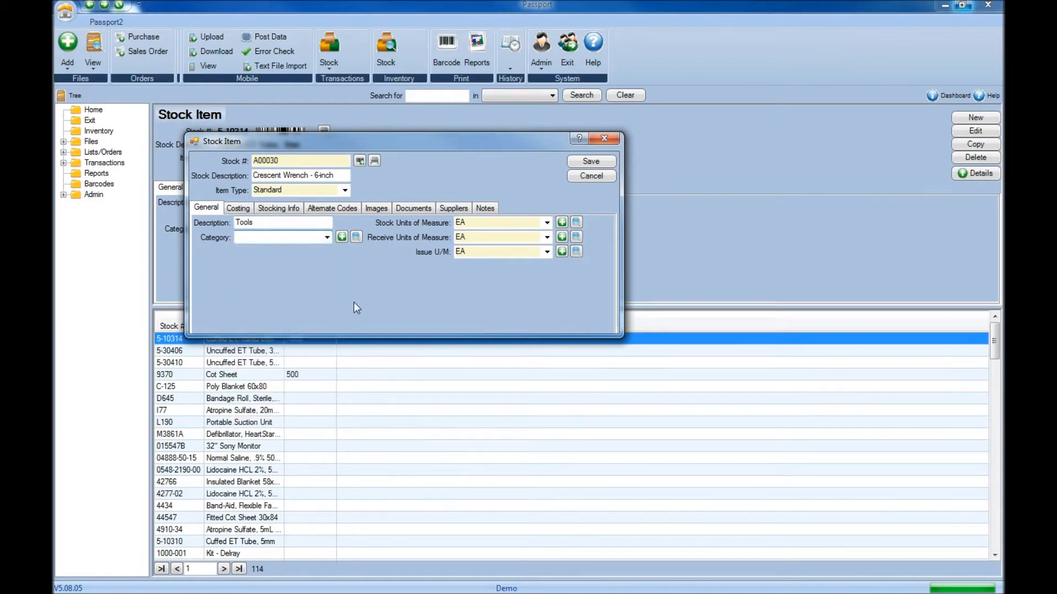
left_click(356, 237)
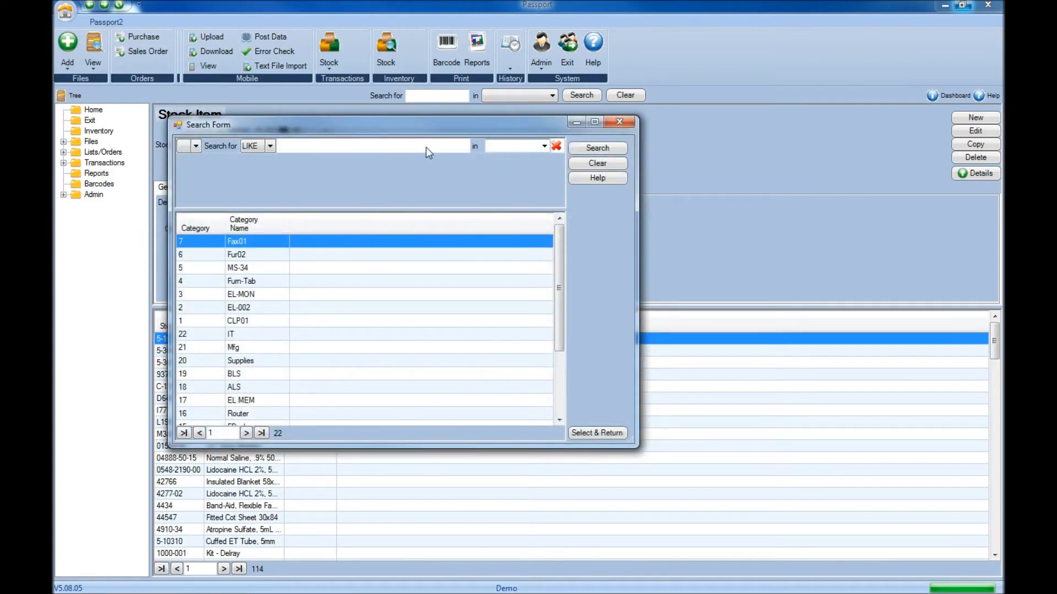
left_click_drag(560, 259, 546, 359)
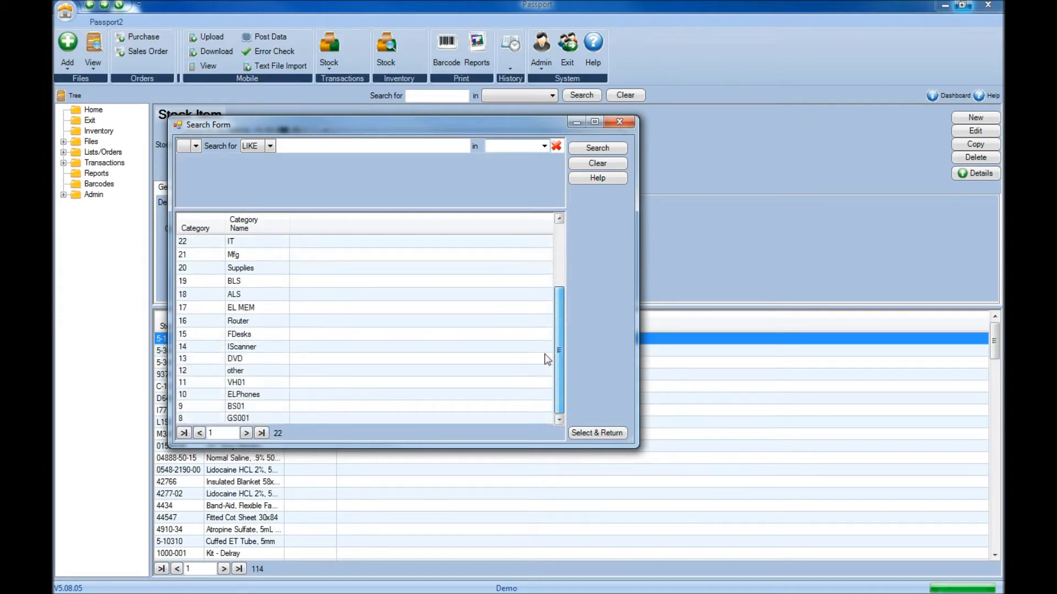
left_click(259, 345)
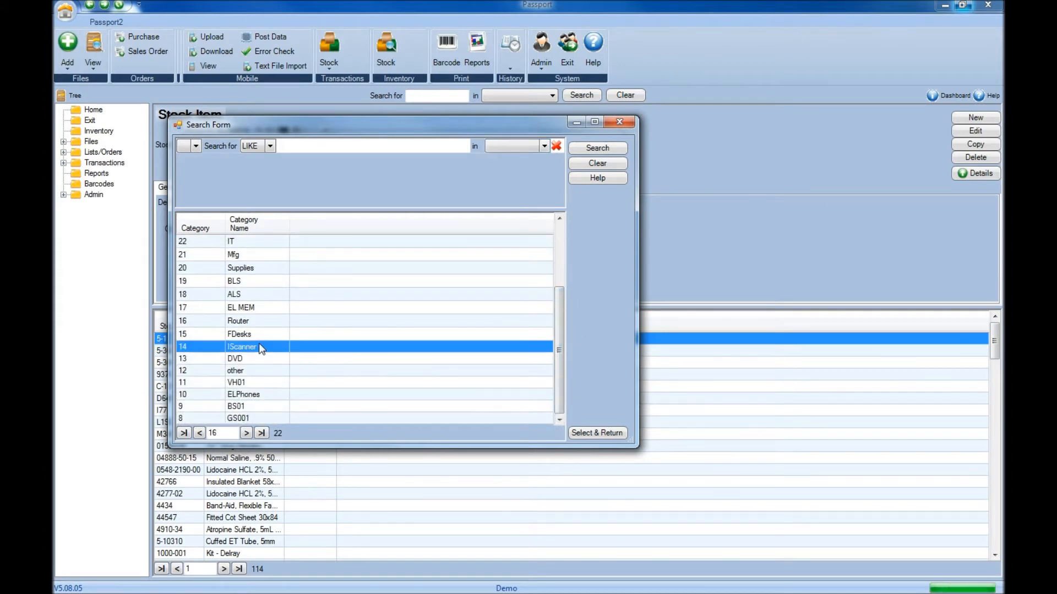
left_click(593, 433)
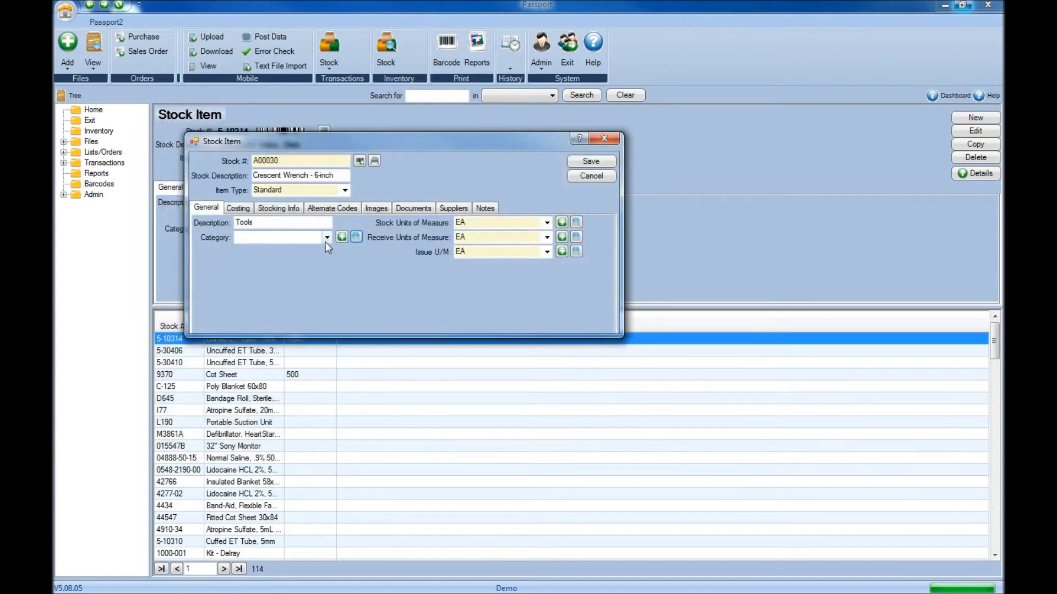
left_click(326, 240)
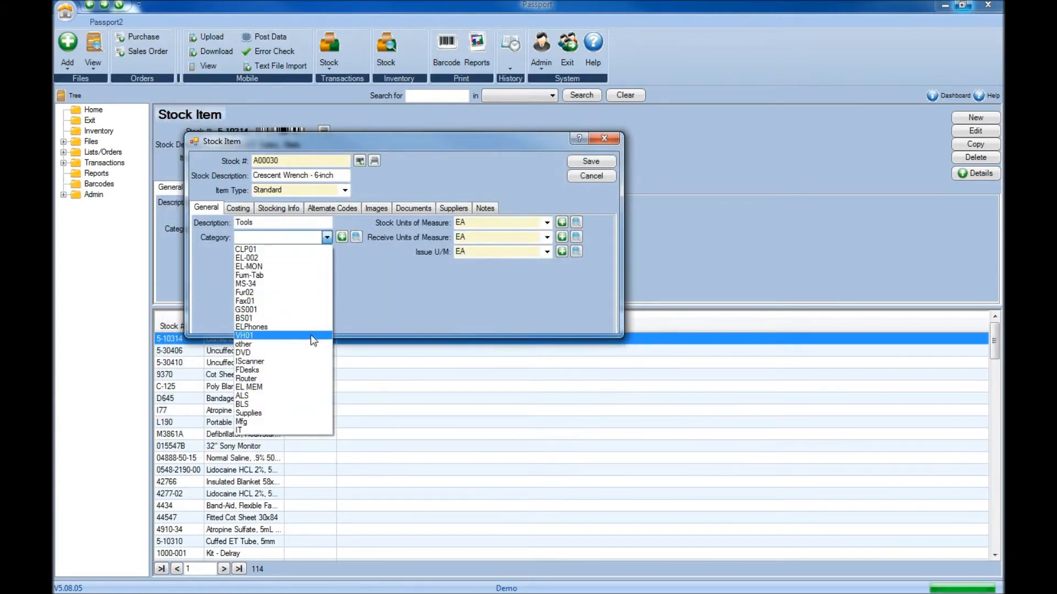
left_click(362, 295)
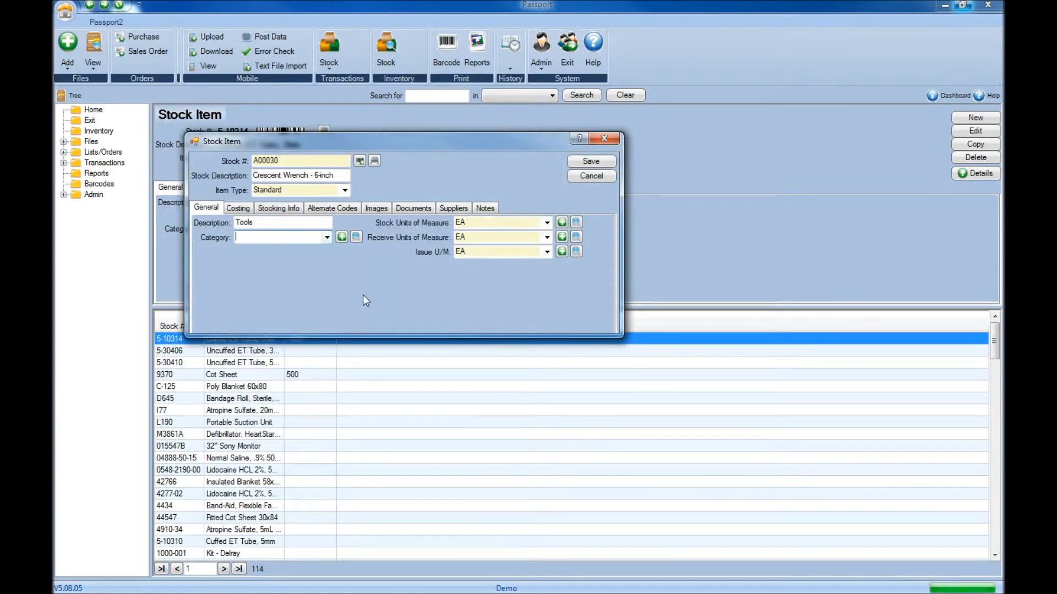
Create a new category with code and name "Maintenance" and save it as the stock item's category.
left_click(341, 238)
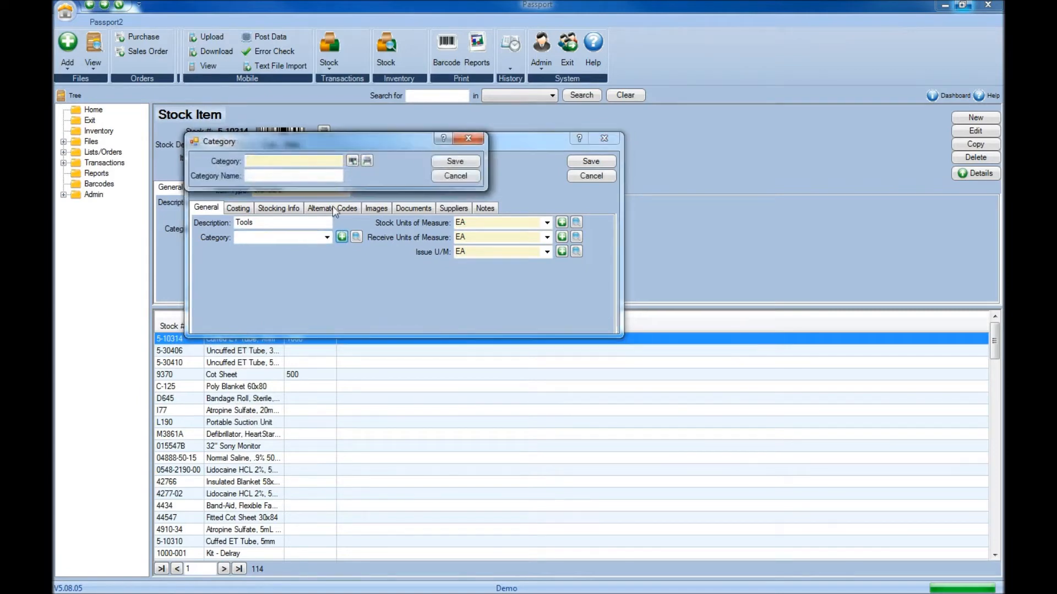
type("Maintenance")
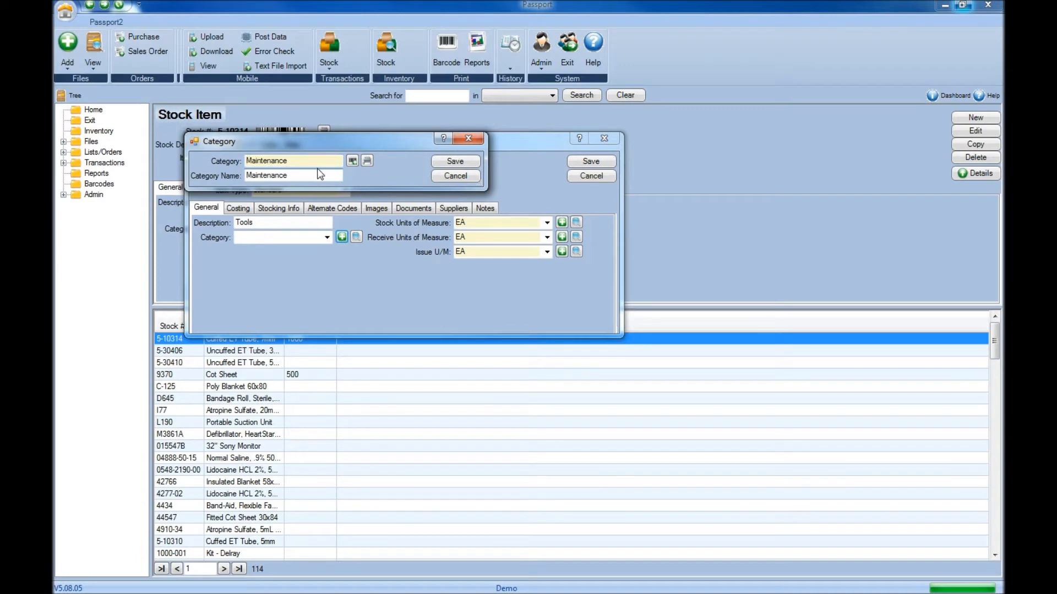
left_click(447, 162)
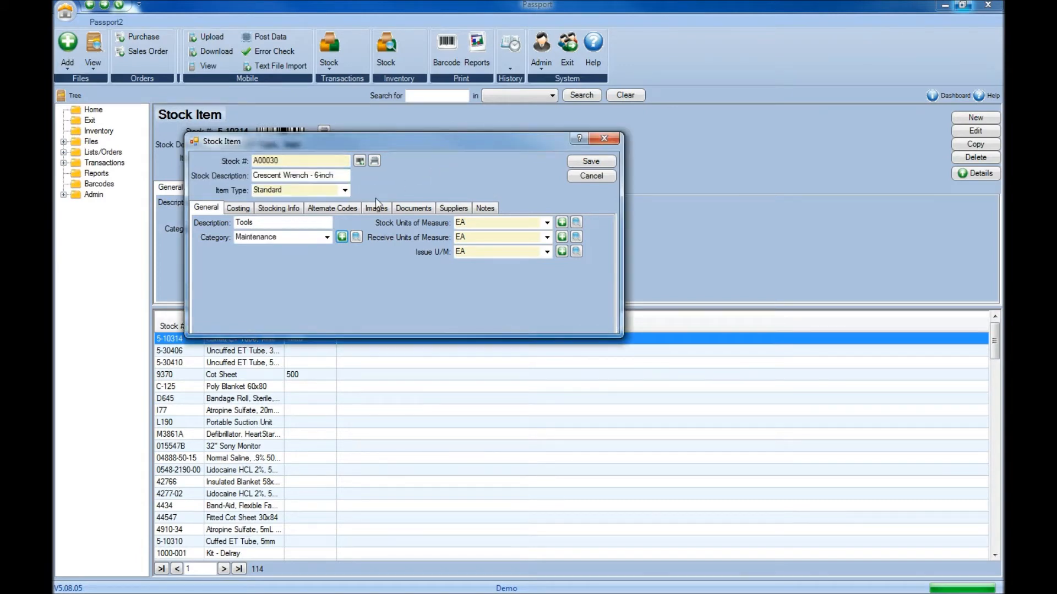
double_click(310, 236)
Set the receive units of measure to Case (24), keeping the issue unit as EA.
left_click(473, 253)
left_click(546, 238)
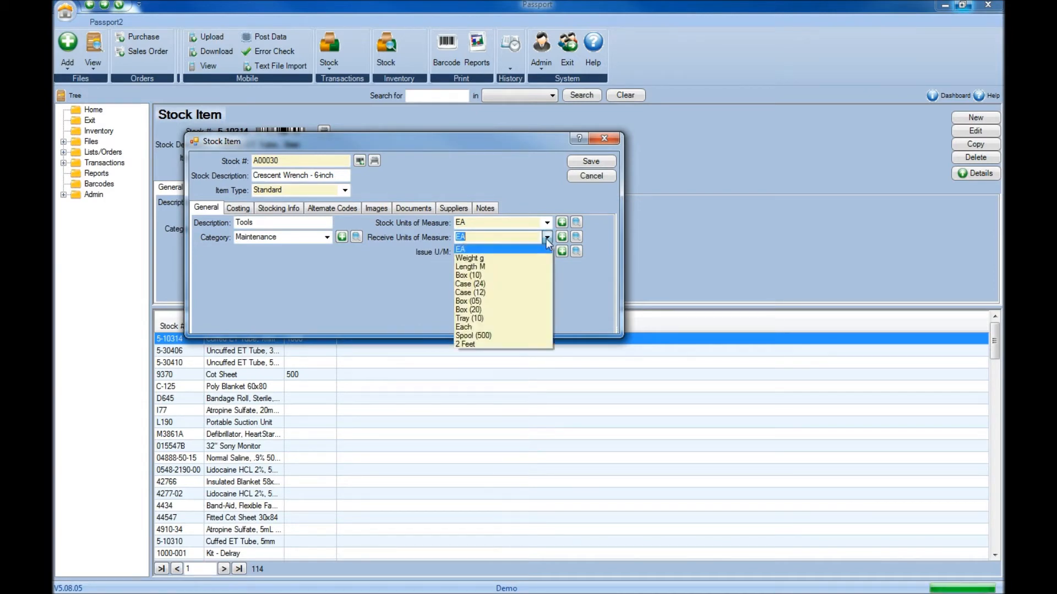
left_click(527, 283)
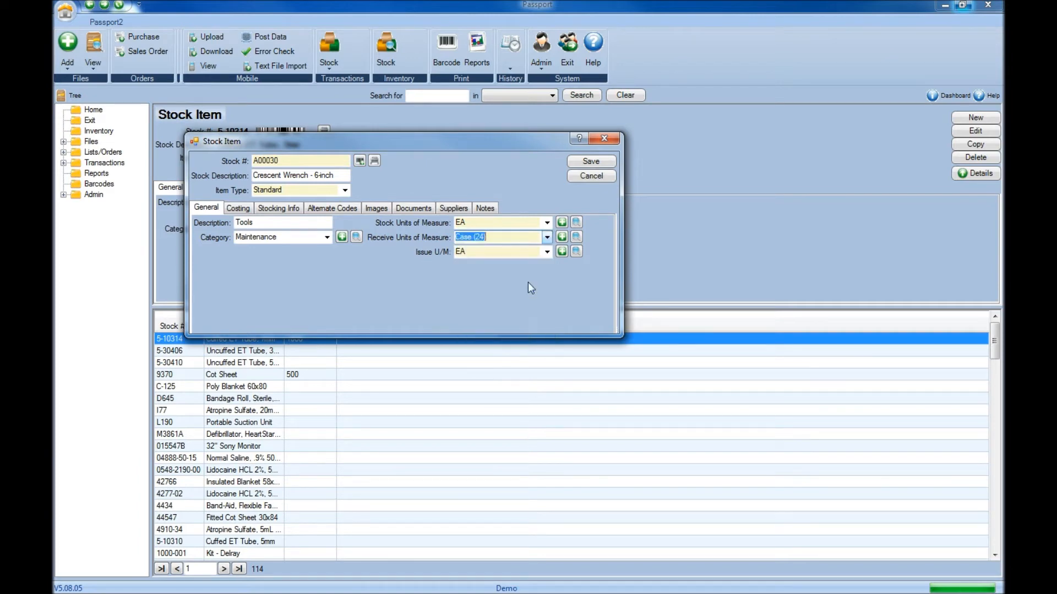
left_click(454, 250)
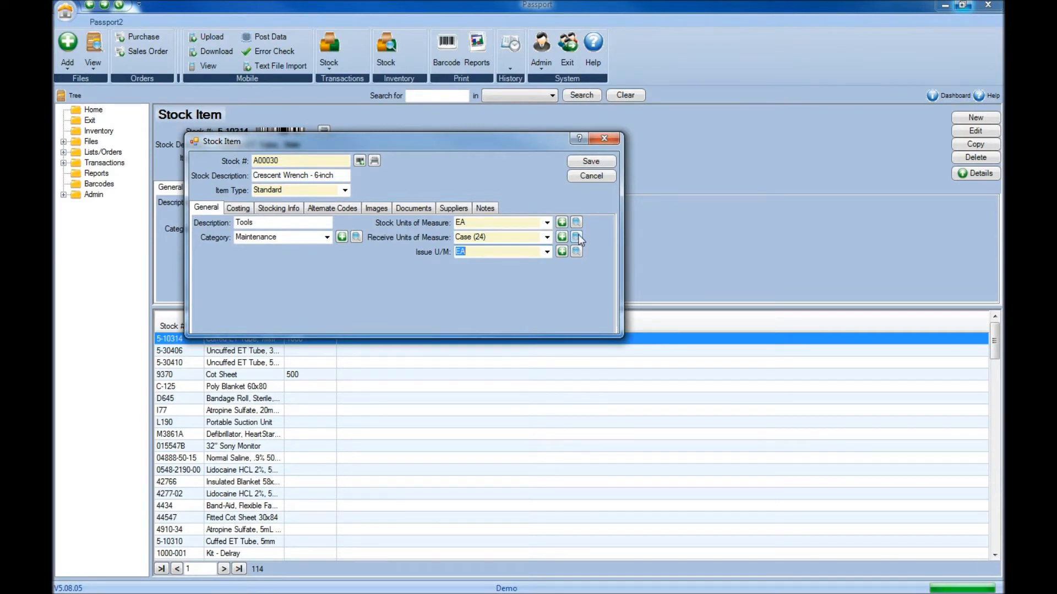
Set the item's cost to 15.99 per case with a calculated price markup of 35 percent.
left_click(238, 208)
left_click(344, 238)
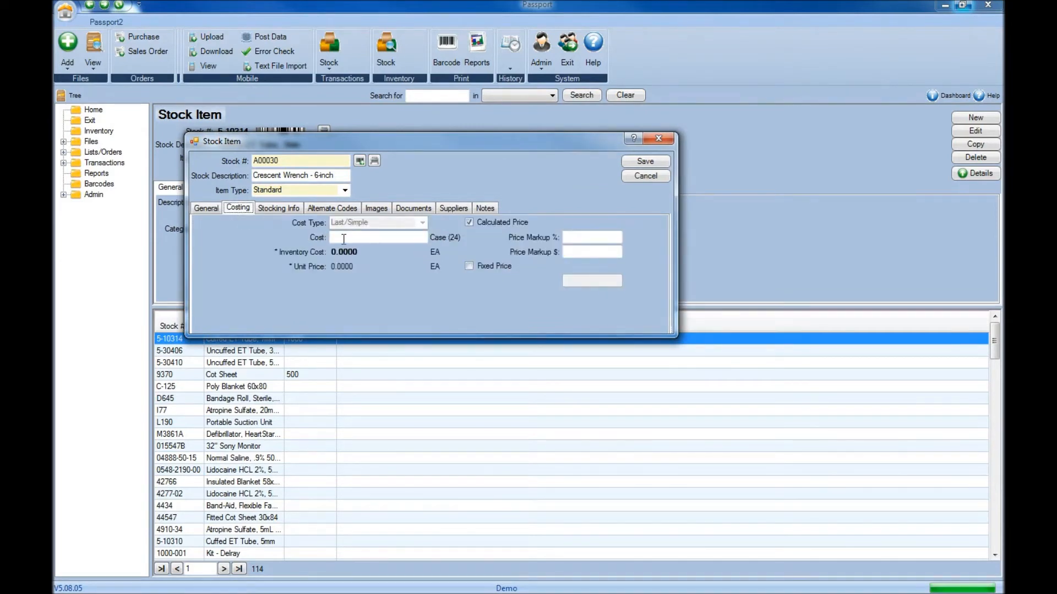
type("15.99")
left_click(601, 237)
type("35")
Set the item's minimum on hand to 20 and its maximum to order to 200.
left_click(262, 209)
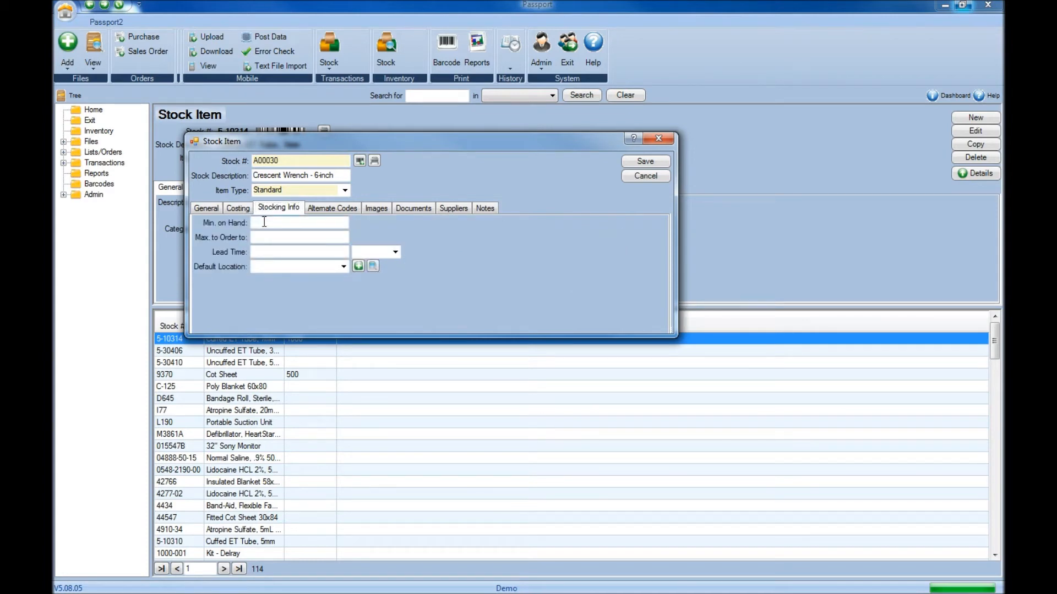
left_click(265, 221)
type("20")
left_click(279, 238)
type("200")
Set the item's lead time to 2 weeks and its default location to GTS.
left_click(293, 251)
type("2")
left_click(395, 253)
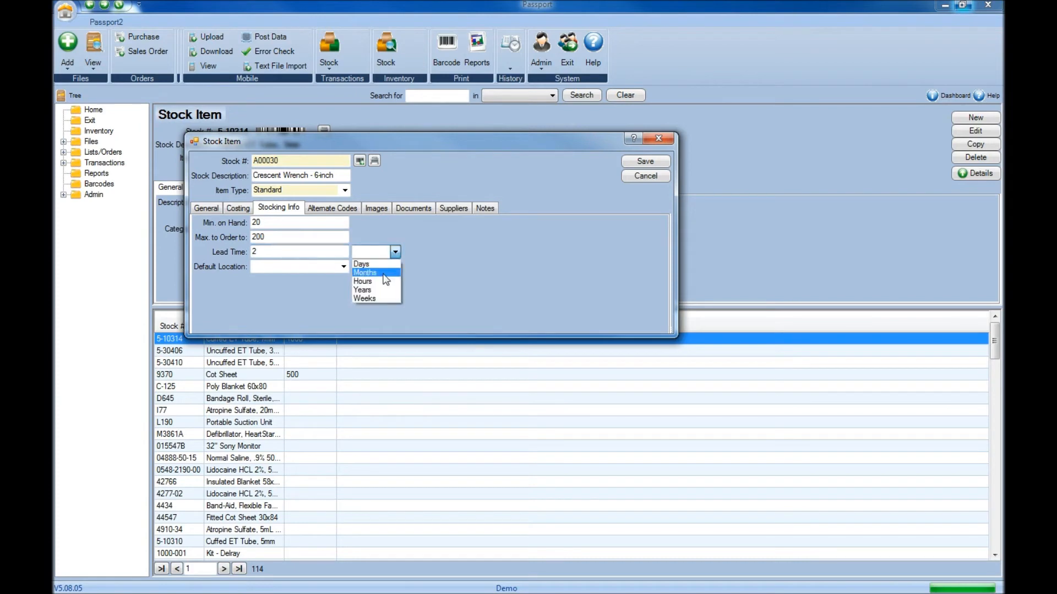
left_click(385, 297)
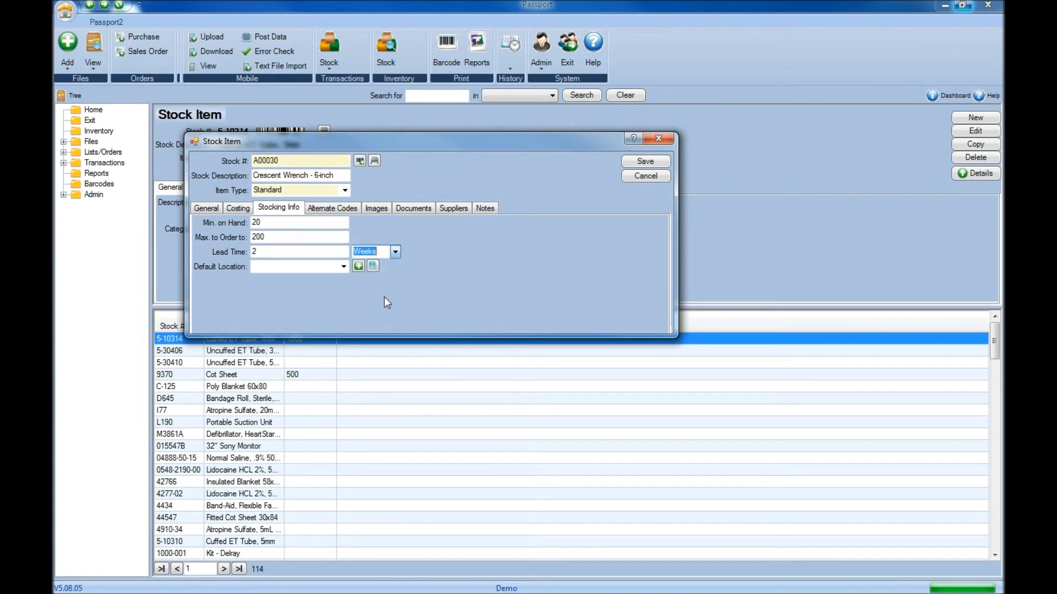
left_click(345, 267)
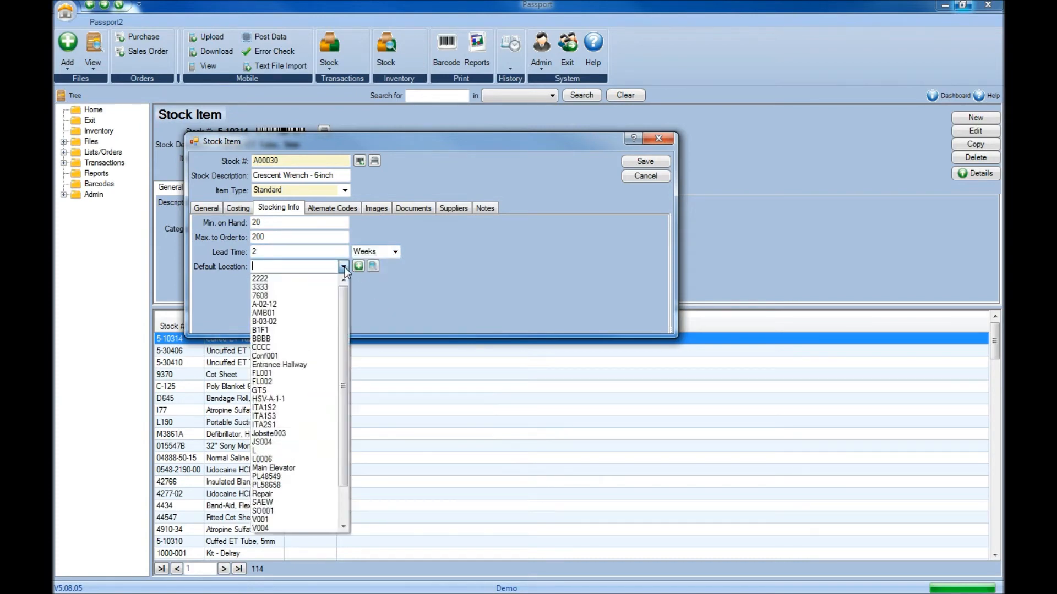
left_click(279, 390)
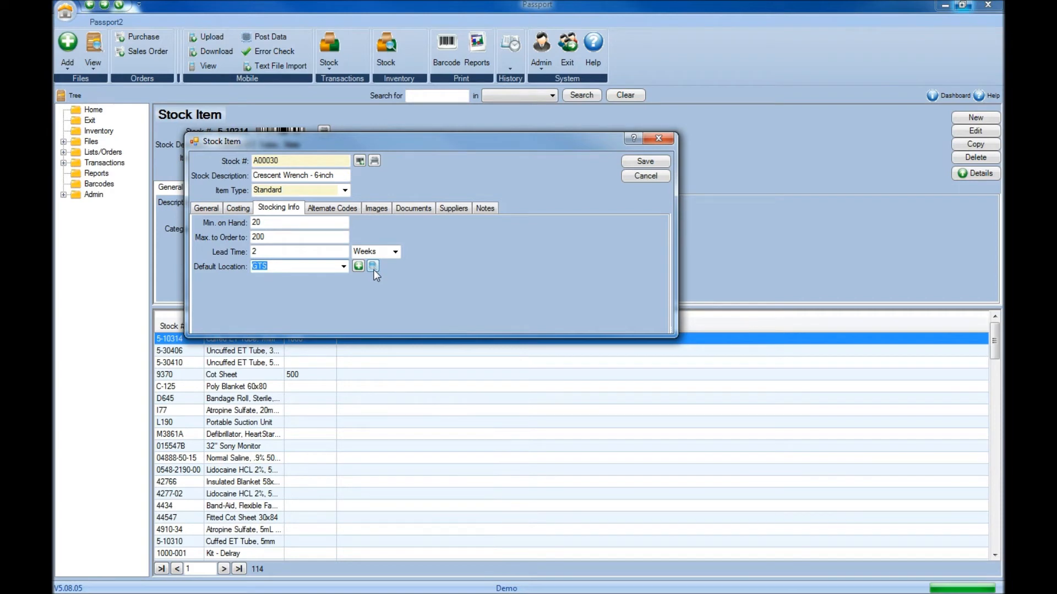
left_click(376, 209)
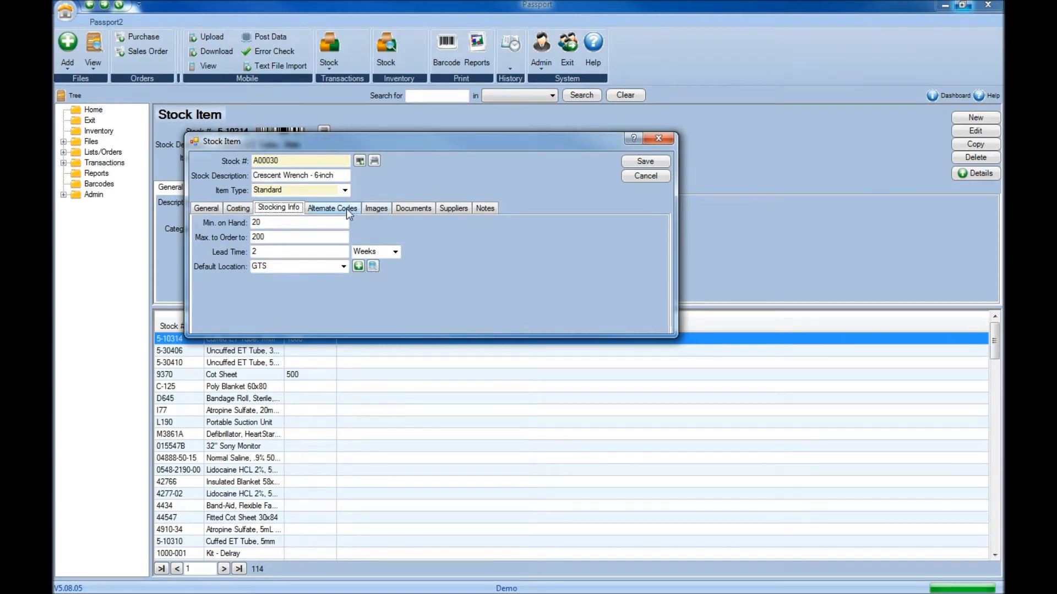
left_click(347, 213)
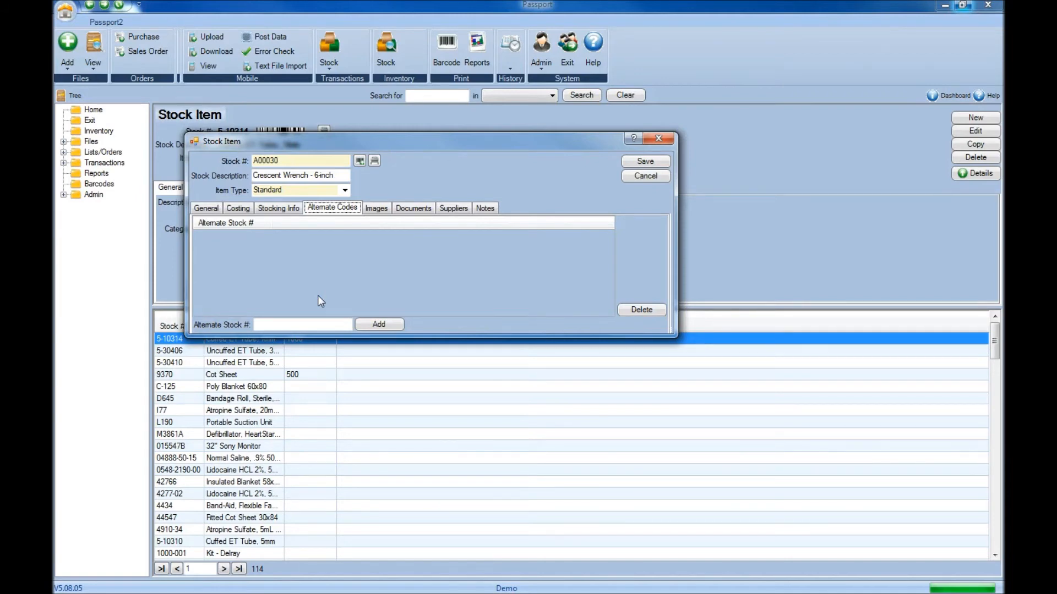
left_click(314, 325)
type("422532-4525254")
left_click(386, 325)
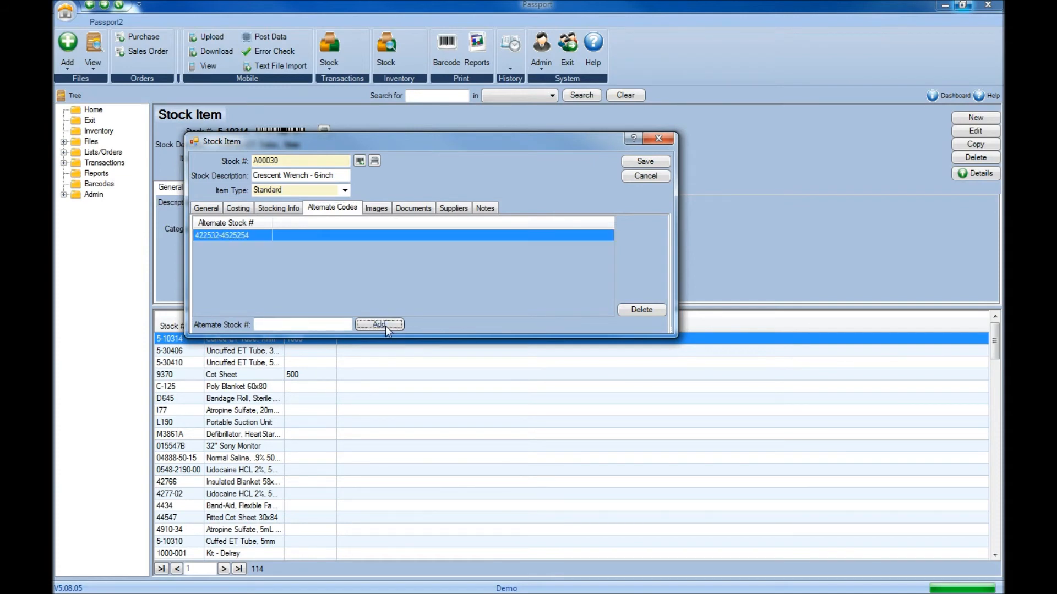
type("89-696-6896969")
left_click(377, 325)
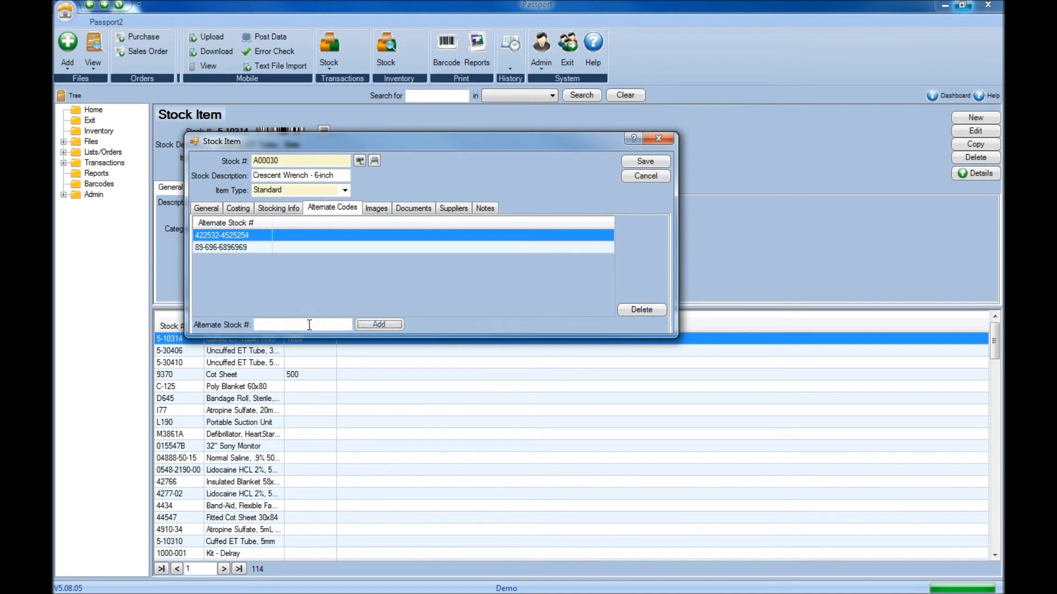
type("4352532-423523532")
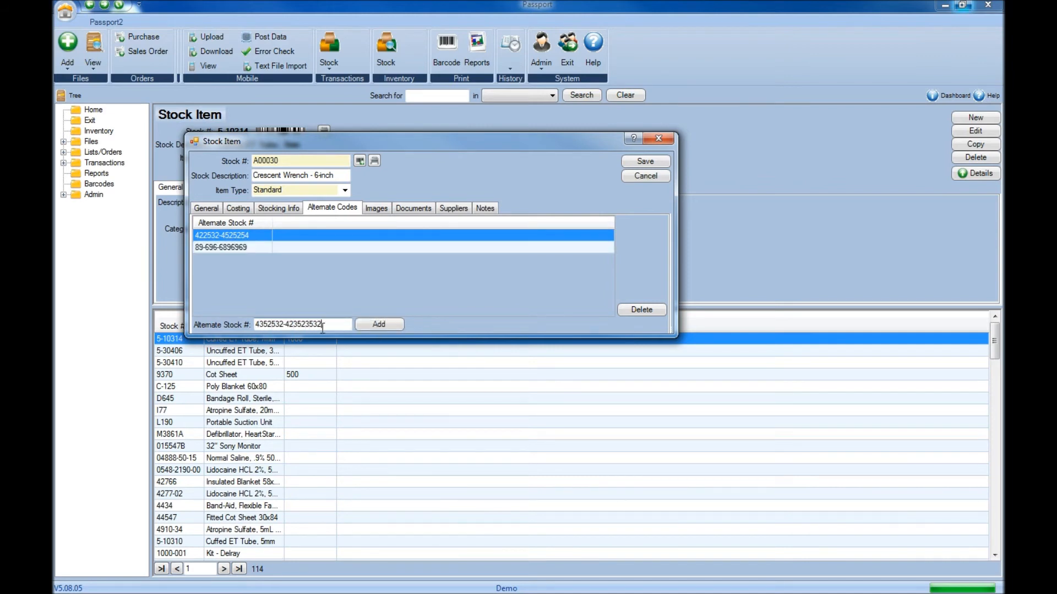
left_click(379, 327)
left_click(234, 261)
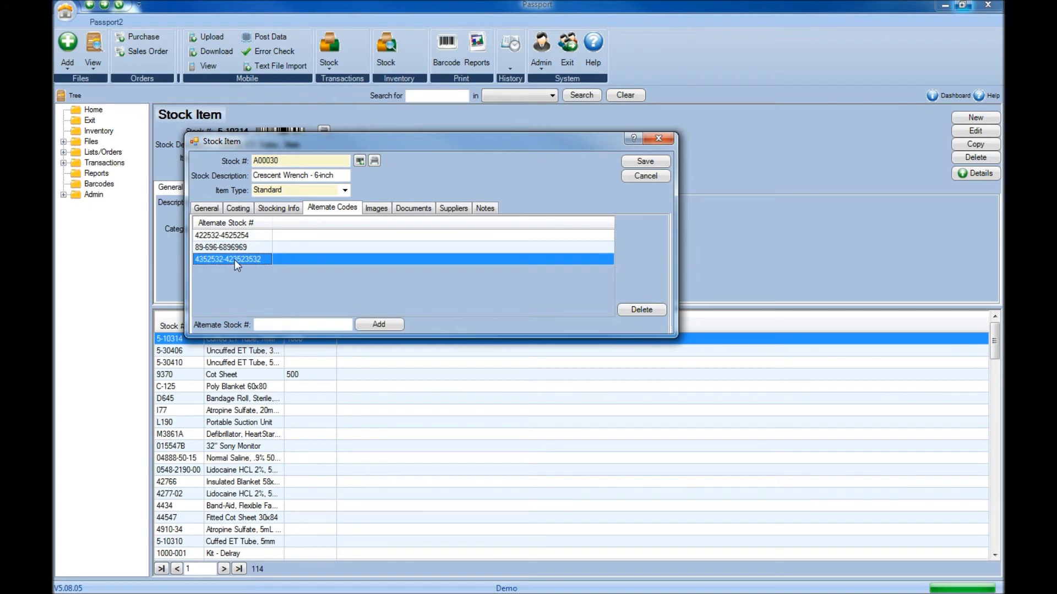
left_click(234, 248)
left_click(244, 236)
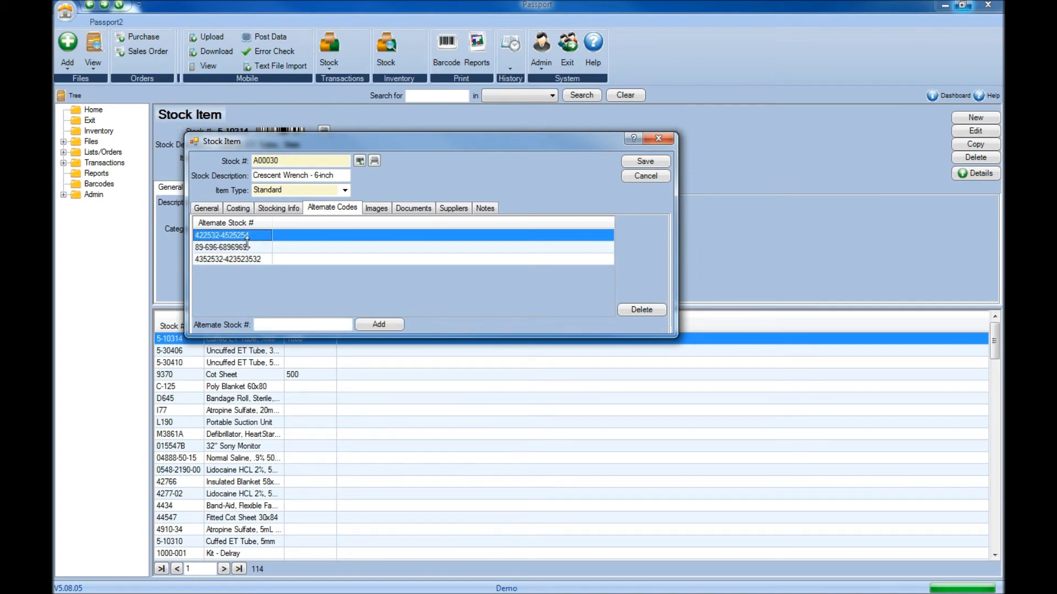
left_click_drag(303, 161, 258, 160)
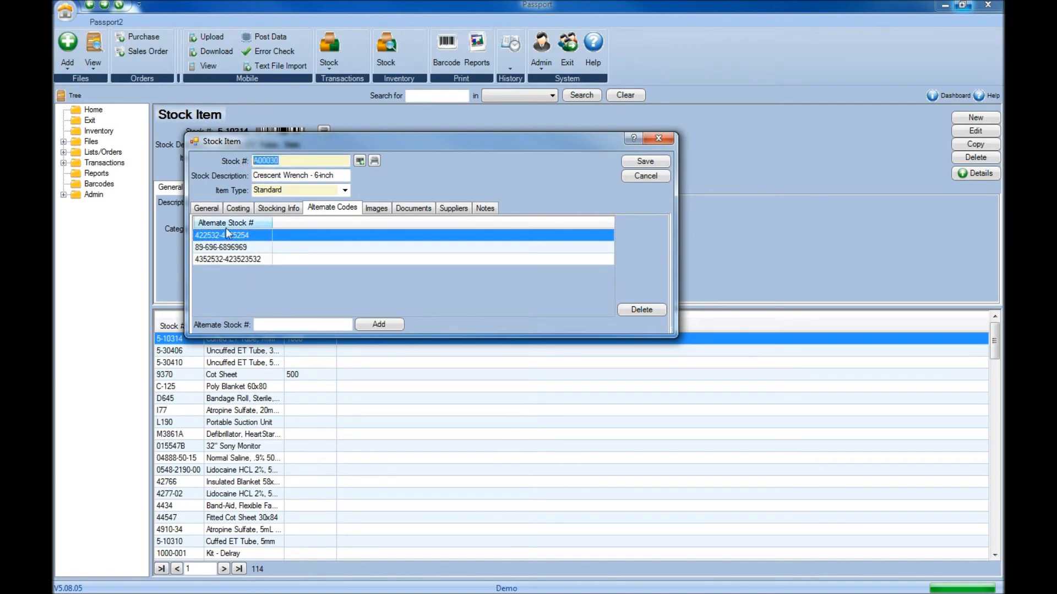
left_click_drag(300, 161, 253, 163)
Add the adjustable wrench photo from the Pictures library to the item's images with the title Wrench and preview it.
left_click(379, 211)
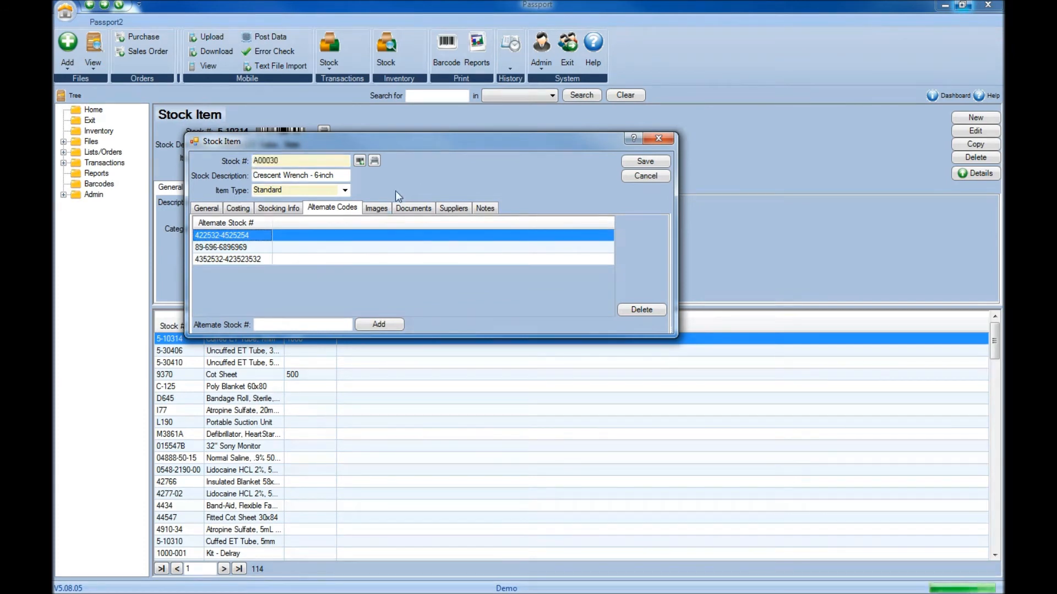
left_click(382, 211)
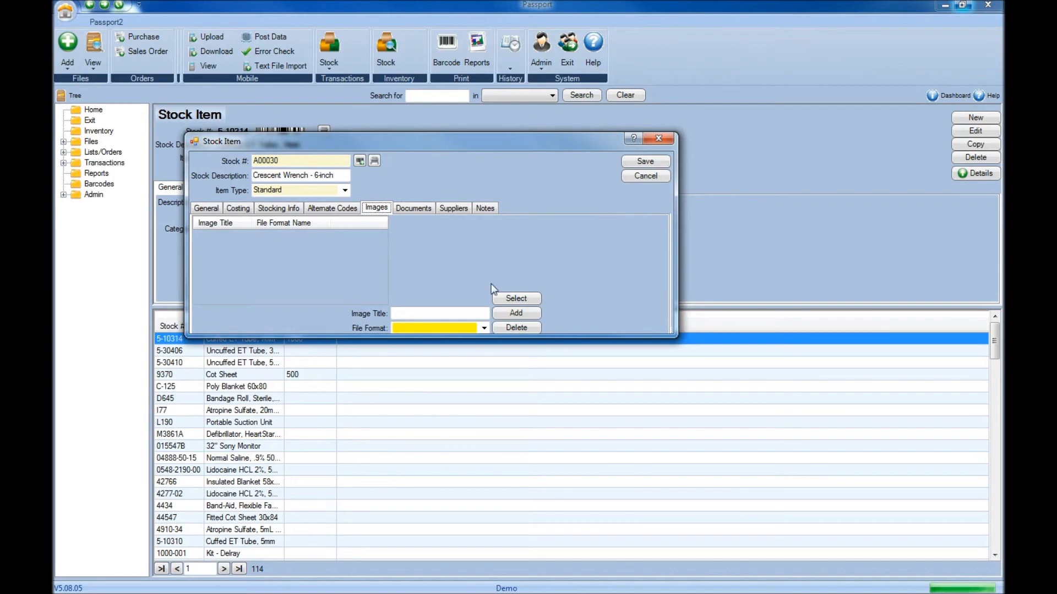
left_click(516, 297)
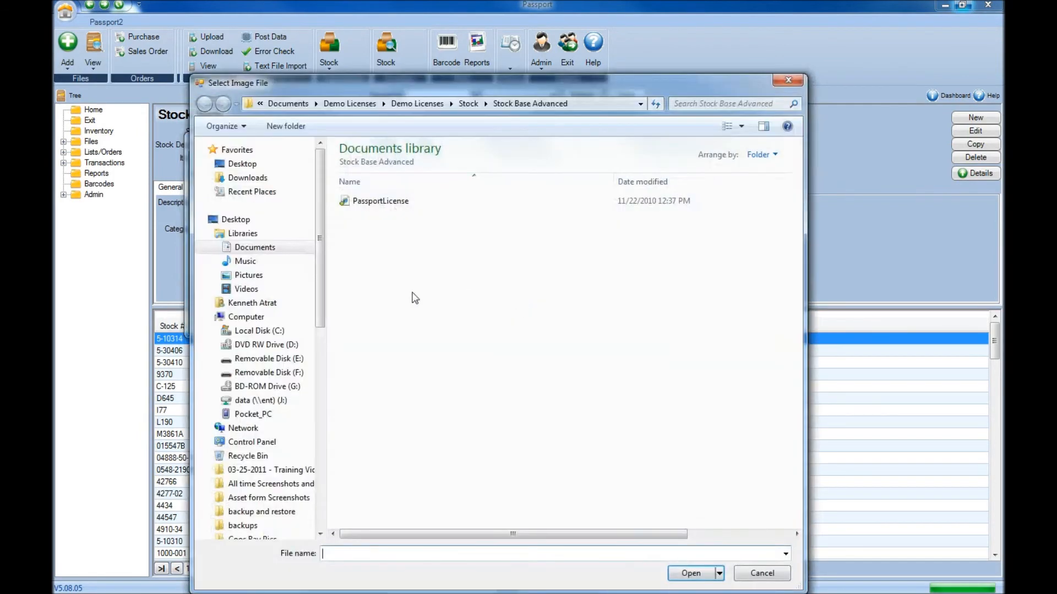
left_click(248, 276)
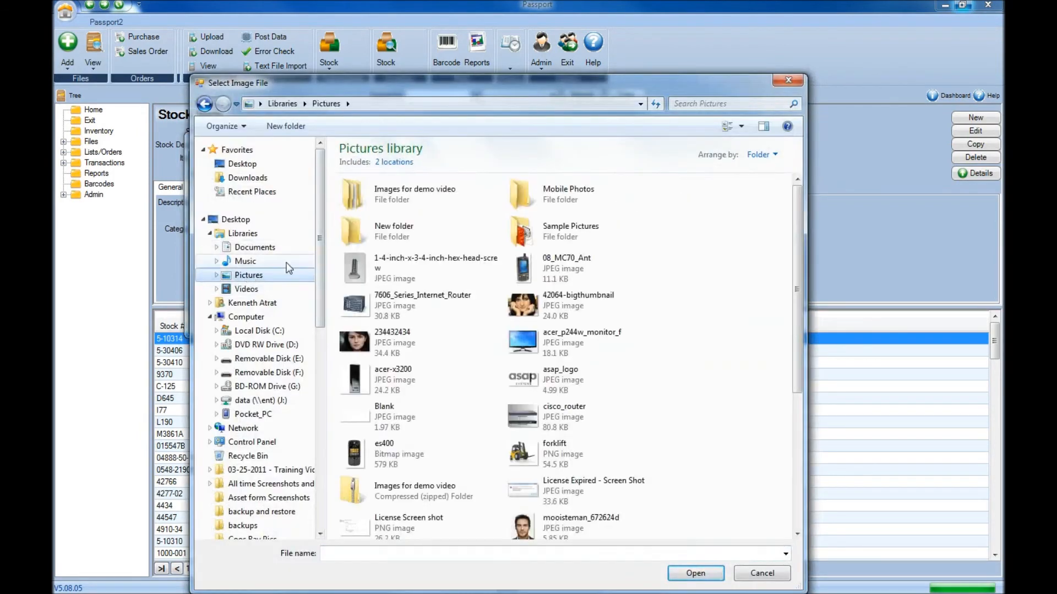
double_click(522, 424)
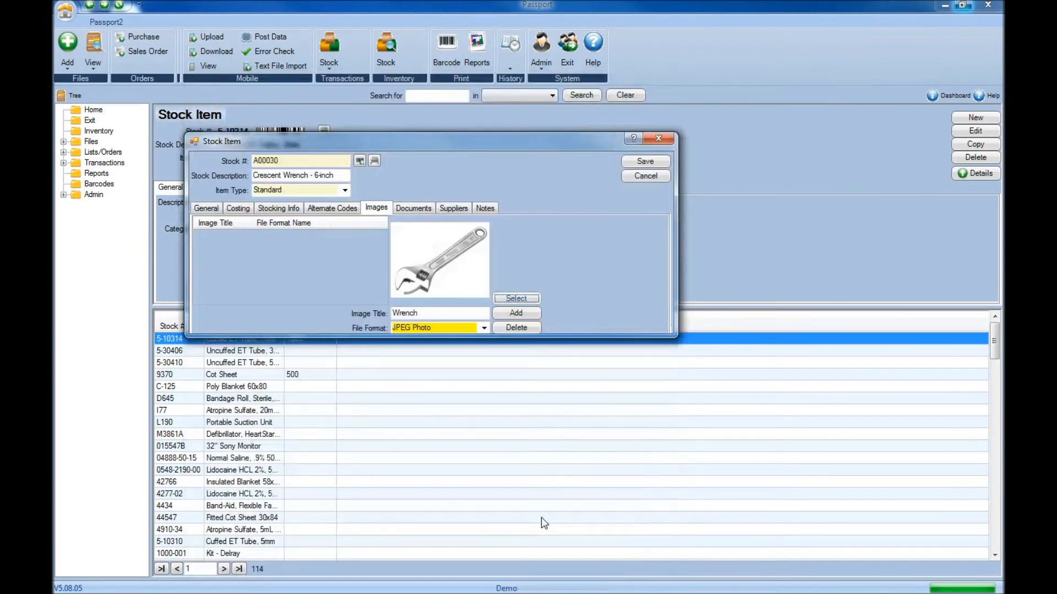
left_click(522, 315)
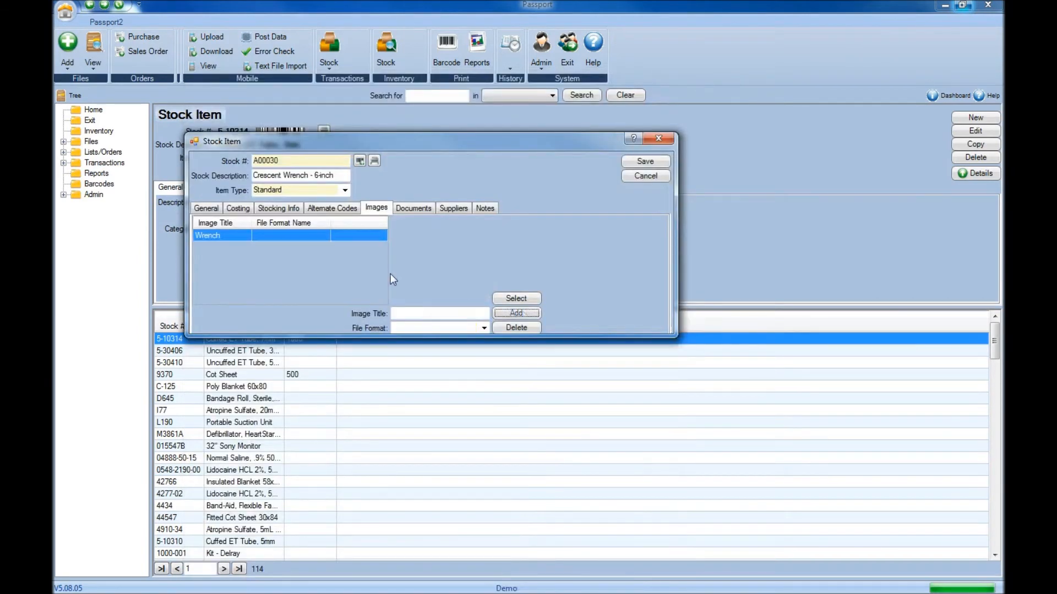
left_click(213, 237)
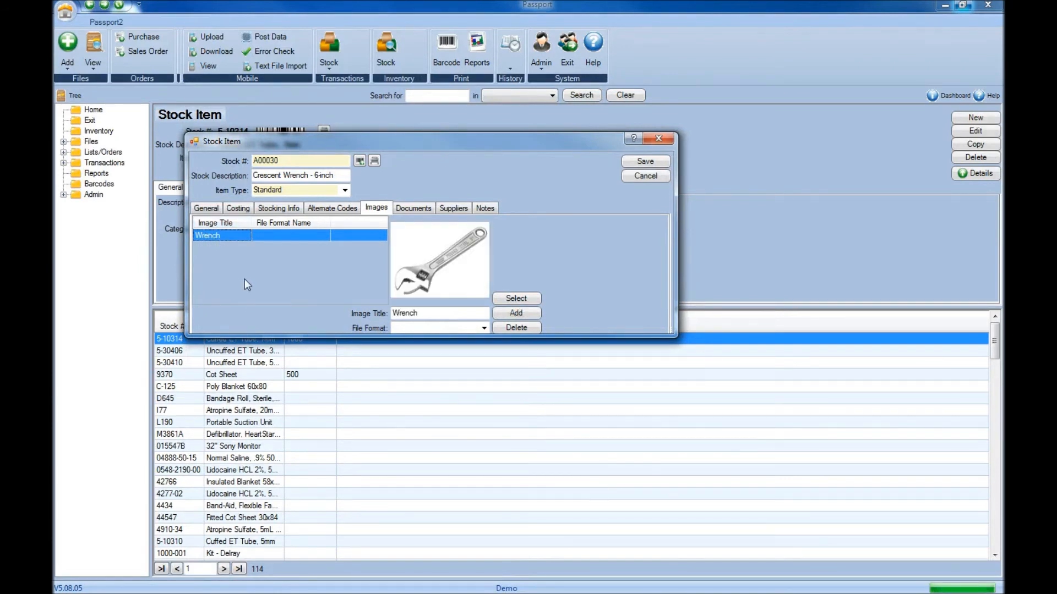
Attach the existing document Instock Scanner Screens to the stock item.
left_click(413, 211)
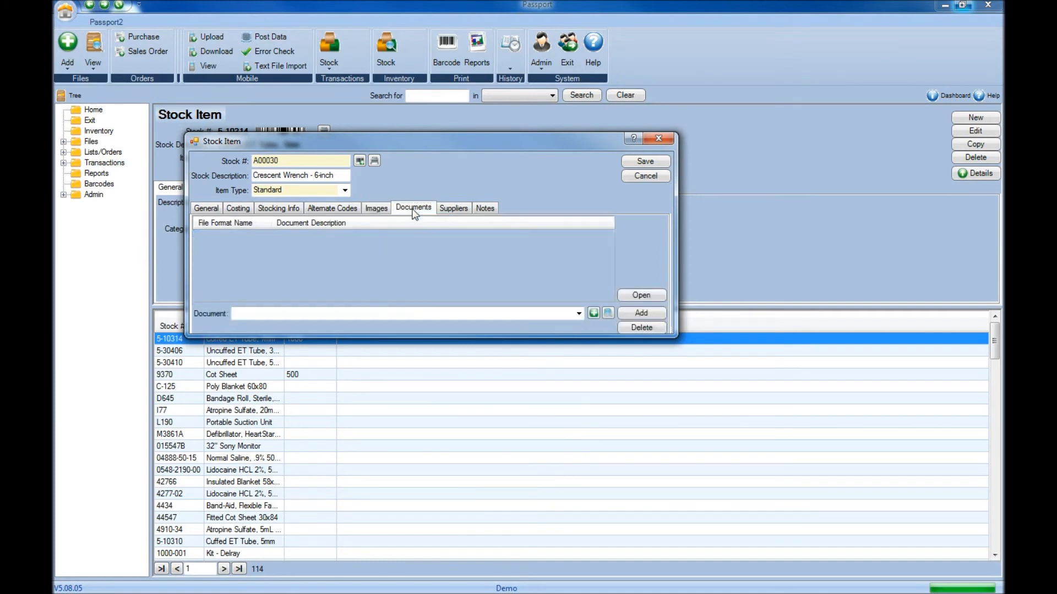
left_click(579, 314)
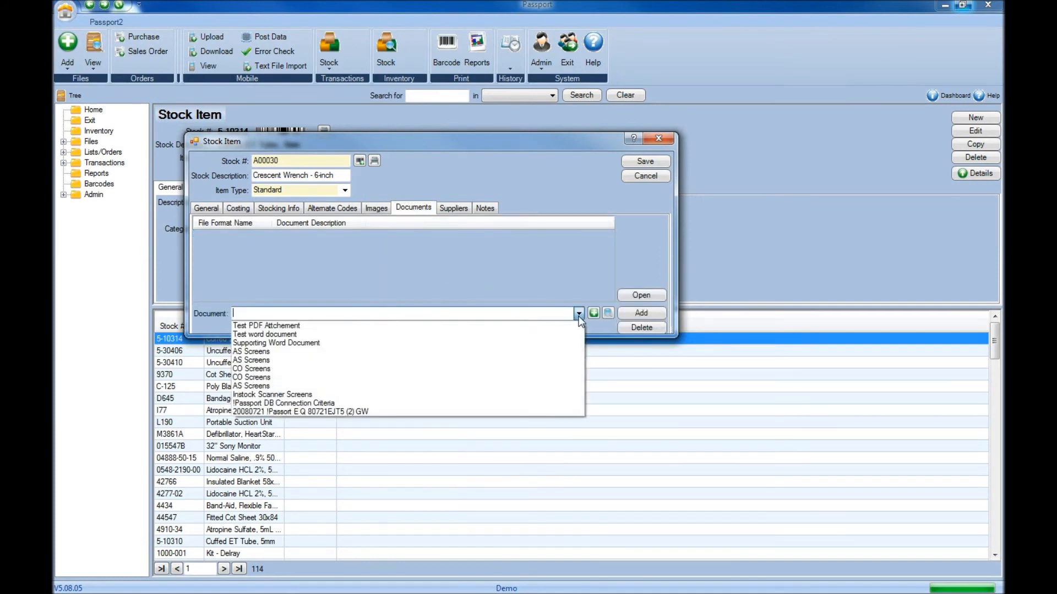
left_click(555, 395)
left_click(642, 312)
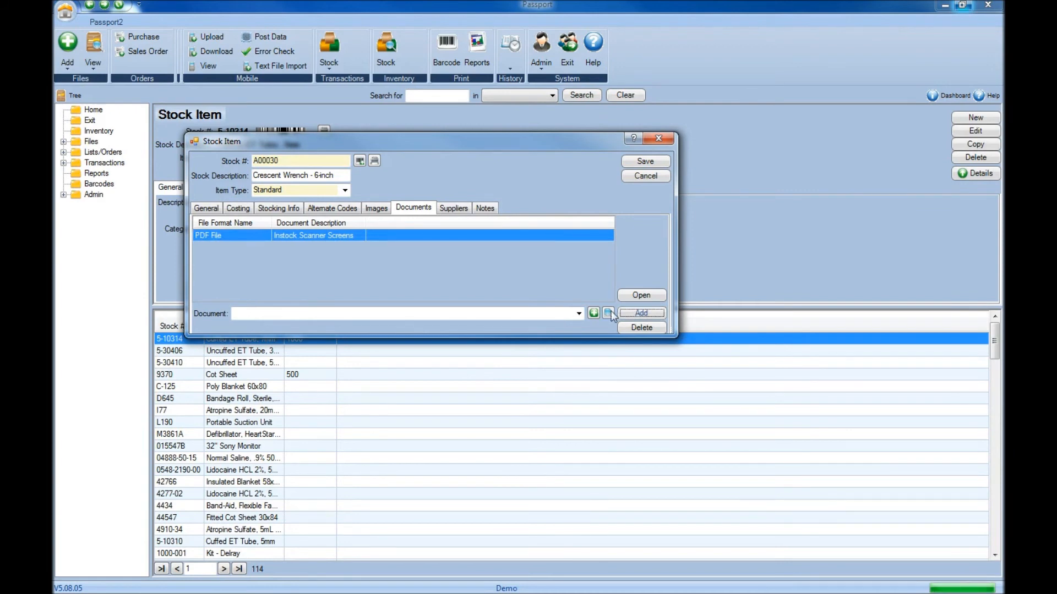
left_click(579, 310)
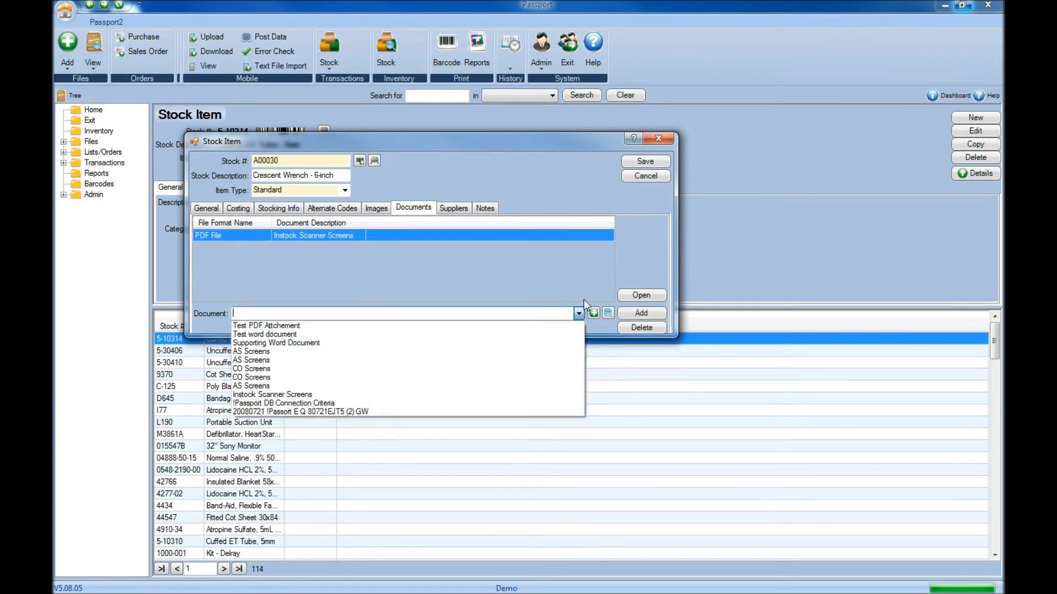
left_click(584, 299)
left_click(594, 313)
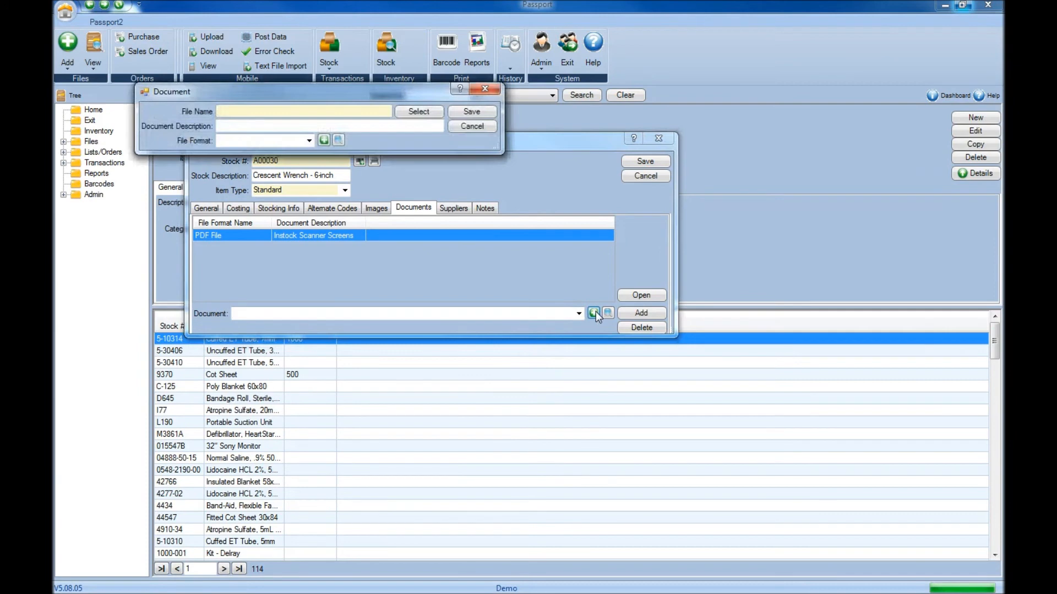
left_click(420, 113)
left_click(484, 126)
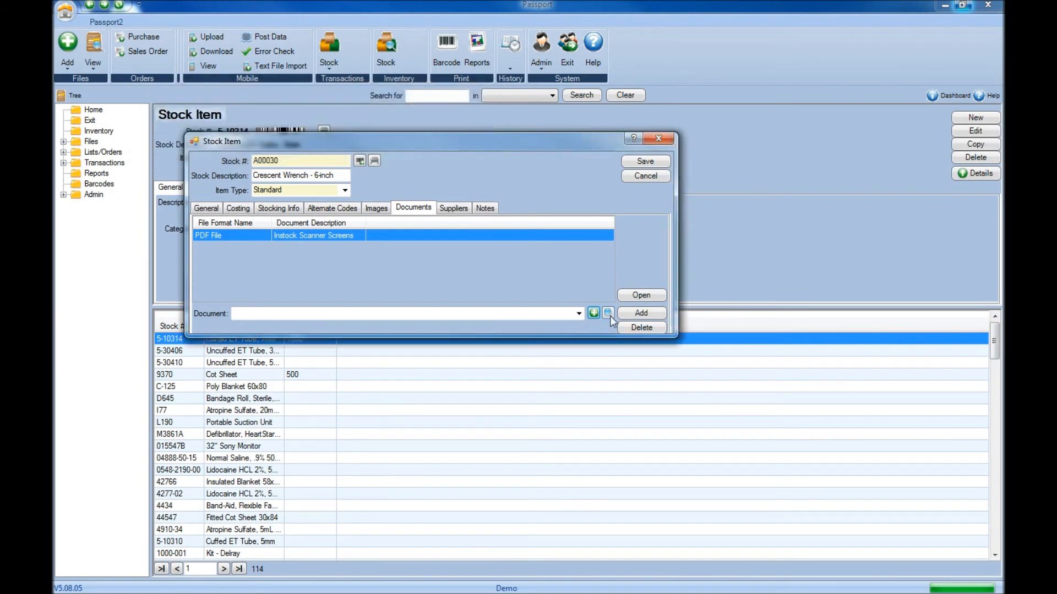
Look up the available documents in the search form and pick the Word document numbered 11 for the item.
left_click(610, 317)
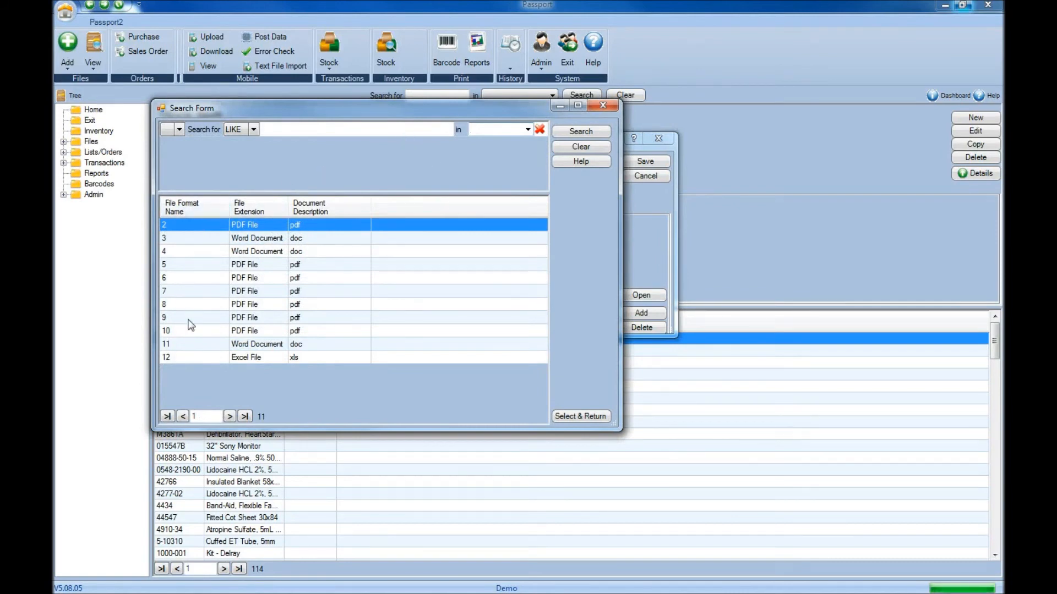
left_click(186, 344)
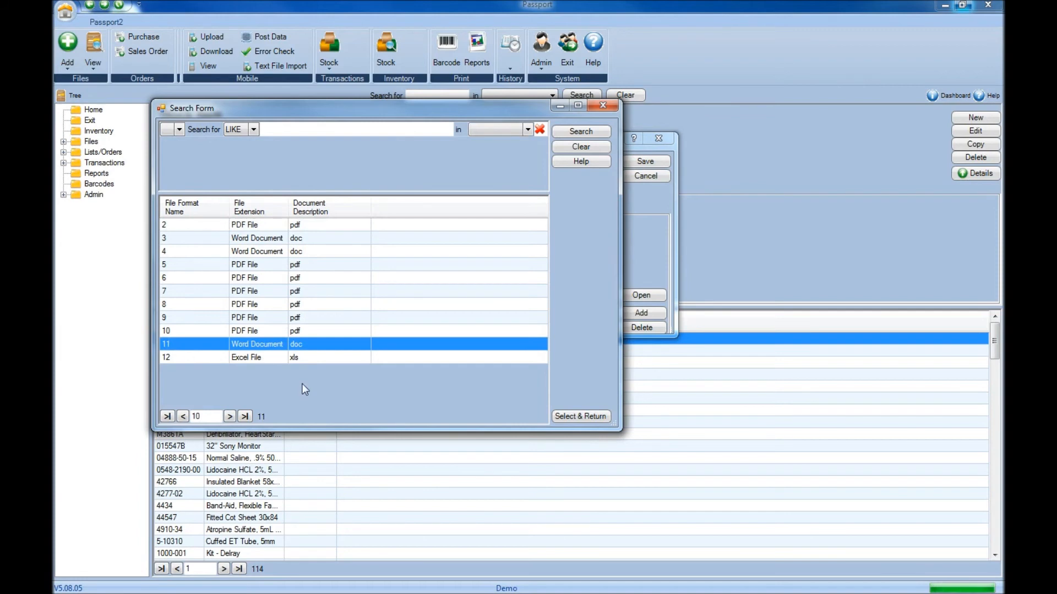
left_click(583, 417)
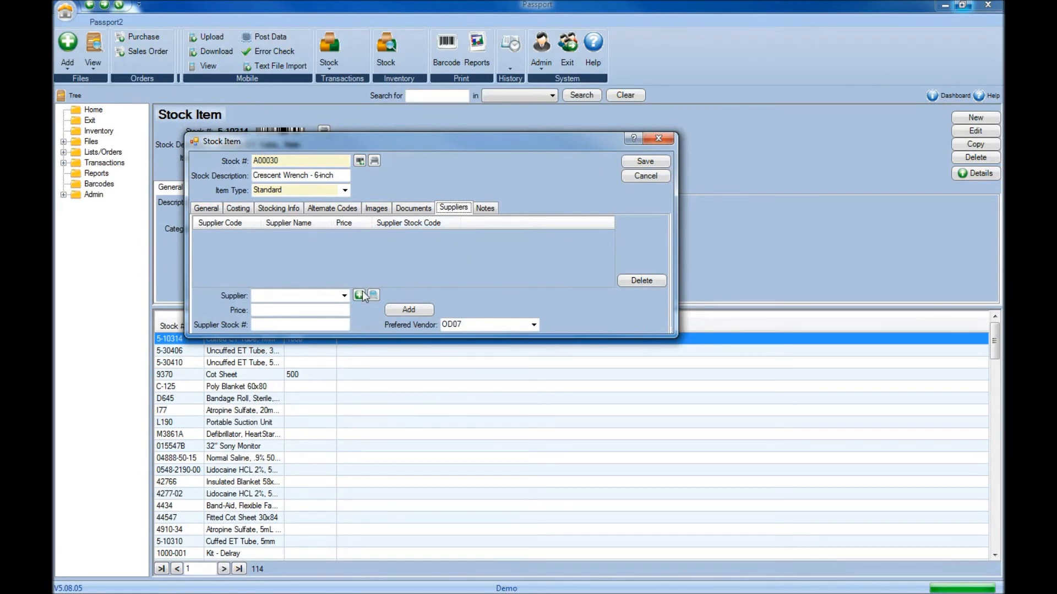
left_click(345, 296)
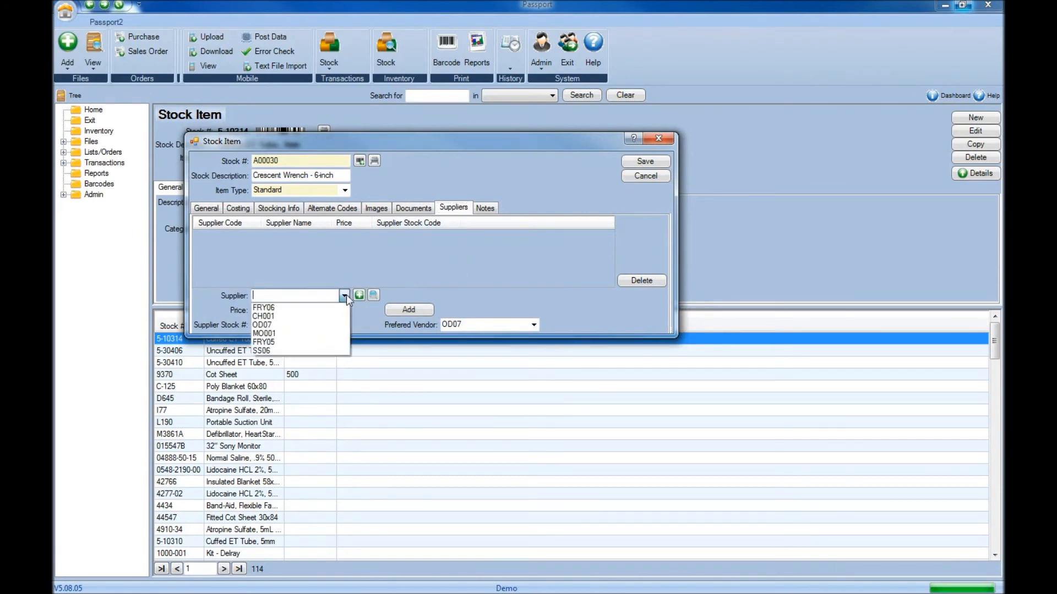
left_click(319, 325)
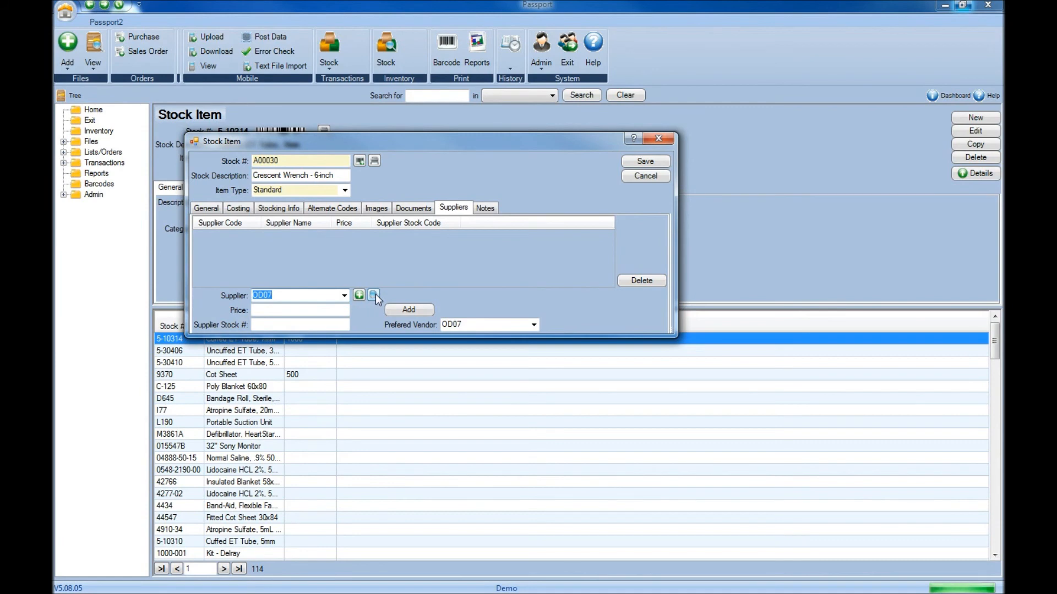
left_click(302, 311)
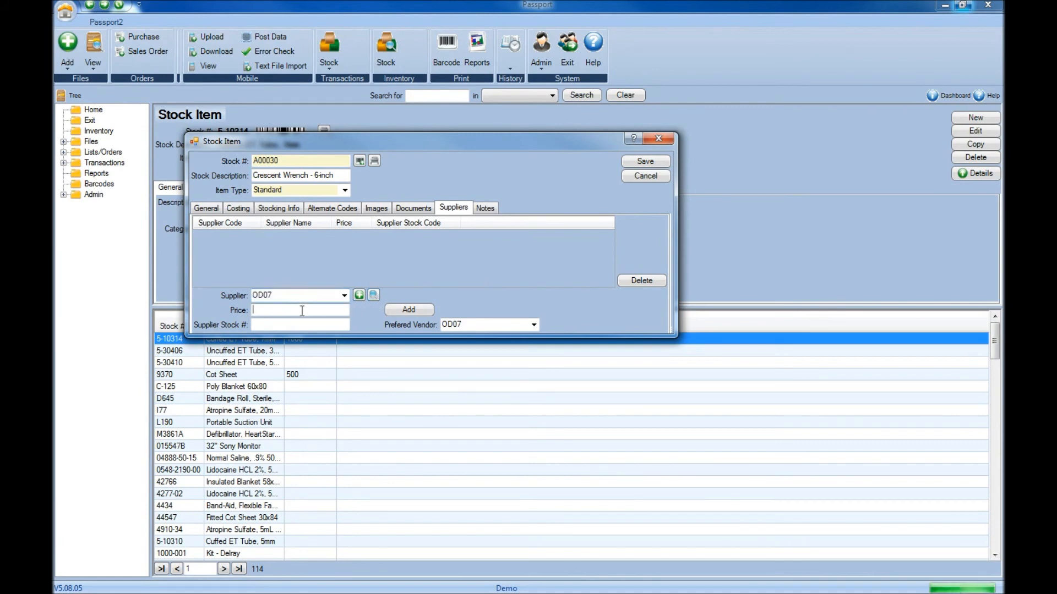
type("15.99")
left_click(302, 323)
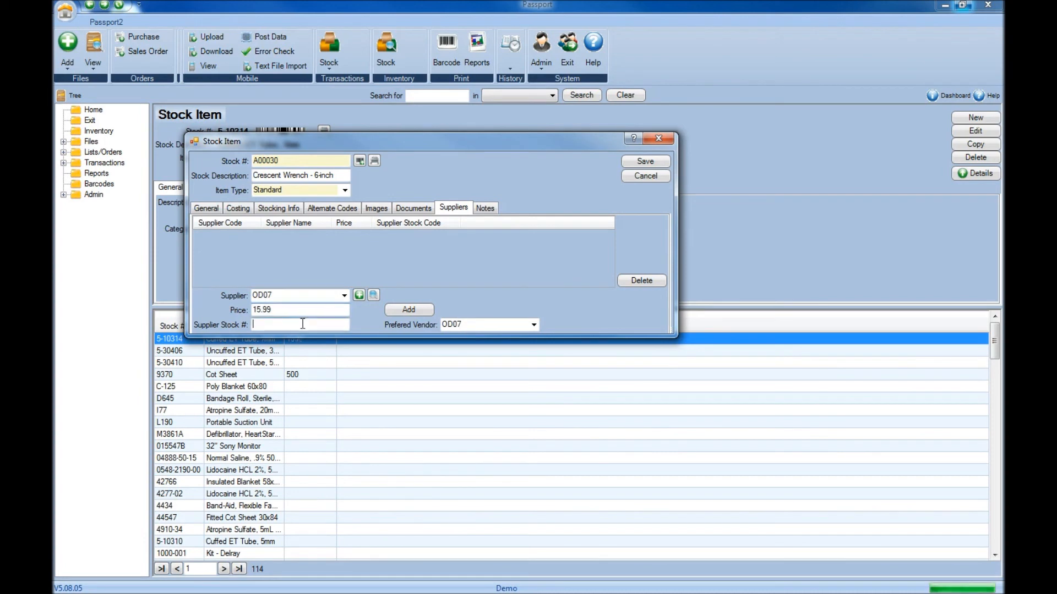
type("SKU1651561561")
left_click(402, 308)
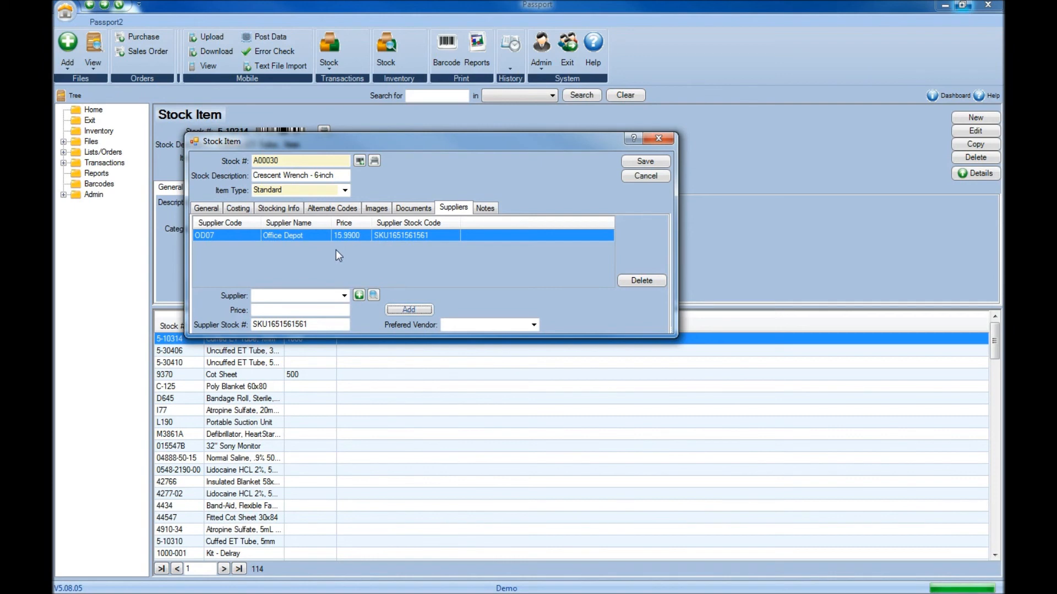
Add supplier SS06 to the item with a price of 18.00 and supplier stock number SKU1458983.
left_click(344, 296)
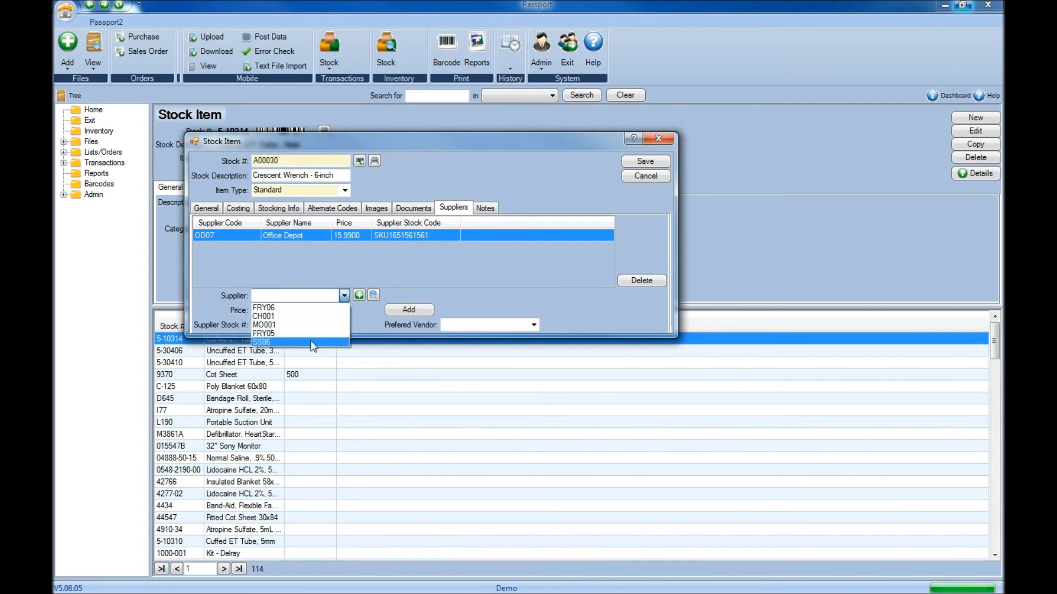
left_click(311, 341)
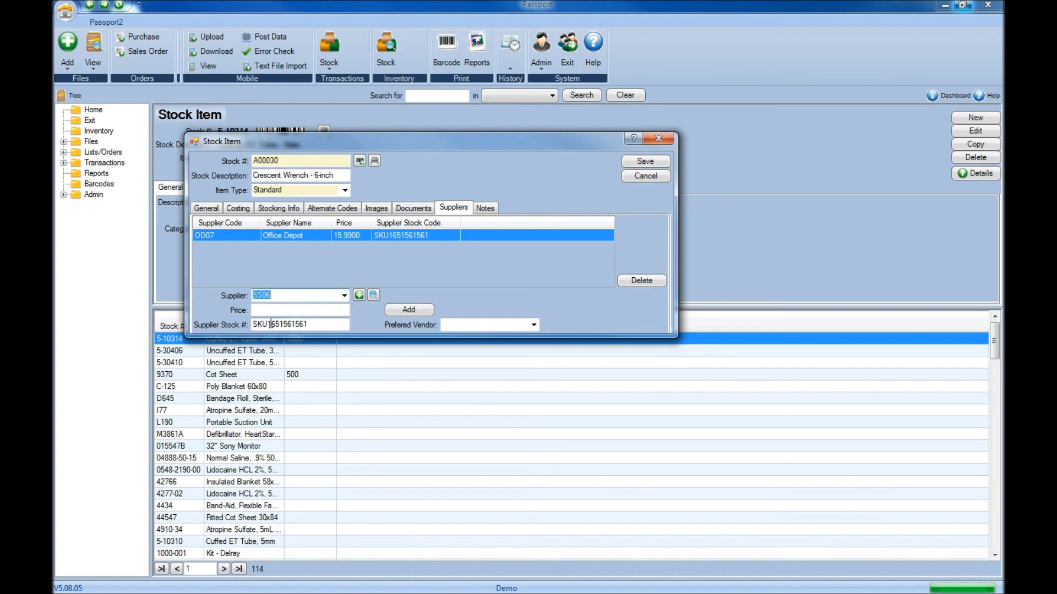
left_click_drag(271, 325, 331, 325)
type("458983")
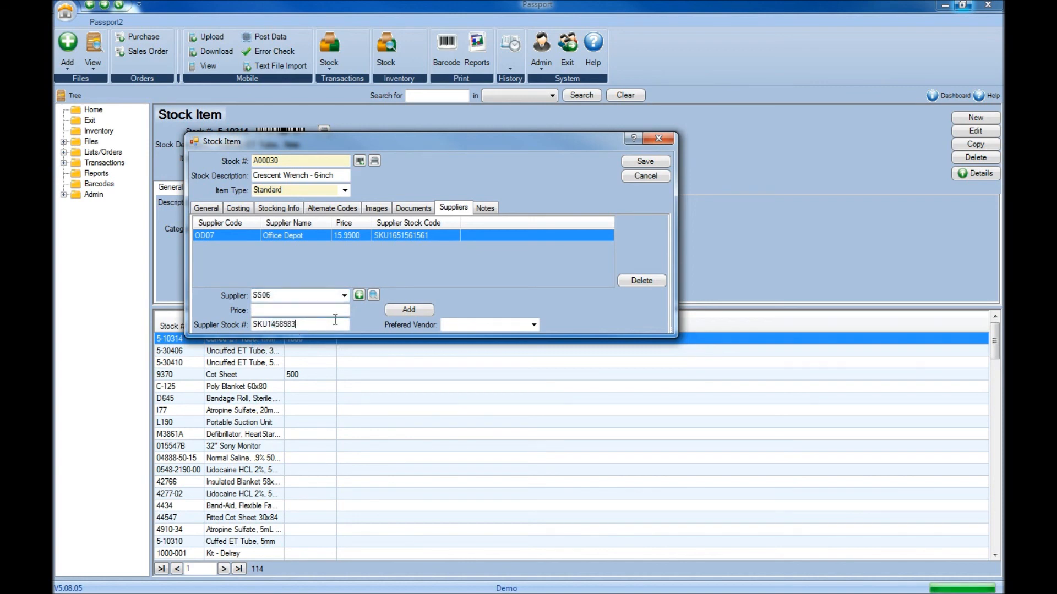
left_click(329, 310)
type("18.00")
left_click(411, 309)
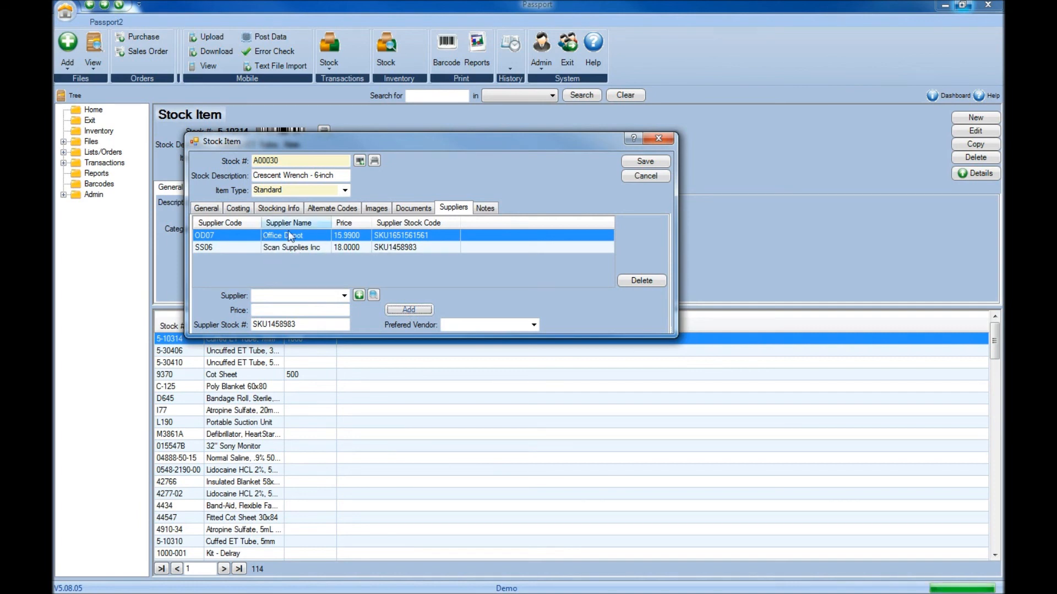
Save the new stock item with its notes left blank and widen the Stock Description column in the item list.
left_click(497, 214)
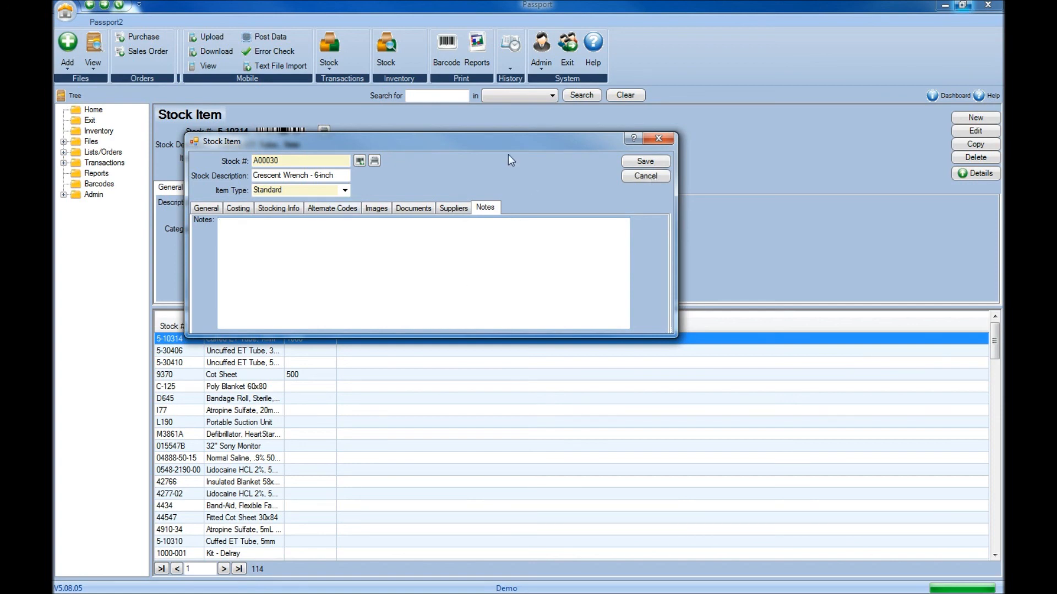
left_click(661, 161)
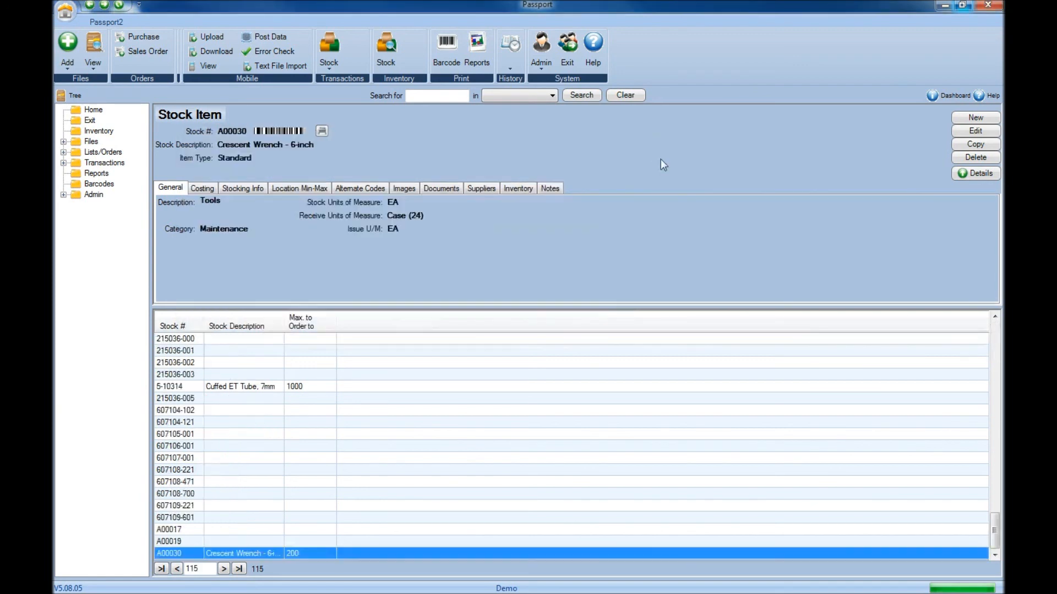
left_click_drag(284, 325, 318, 326)
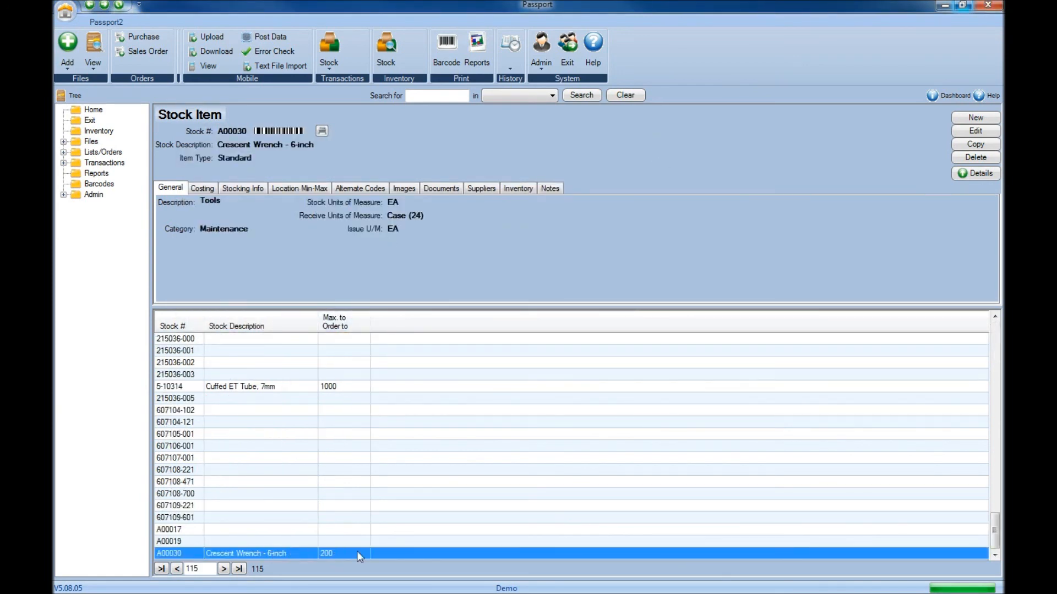
key("alt")
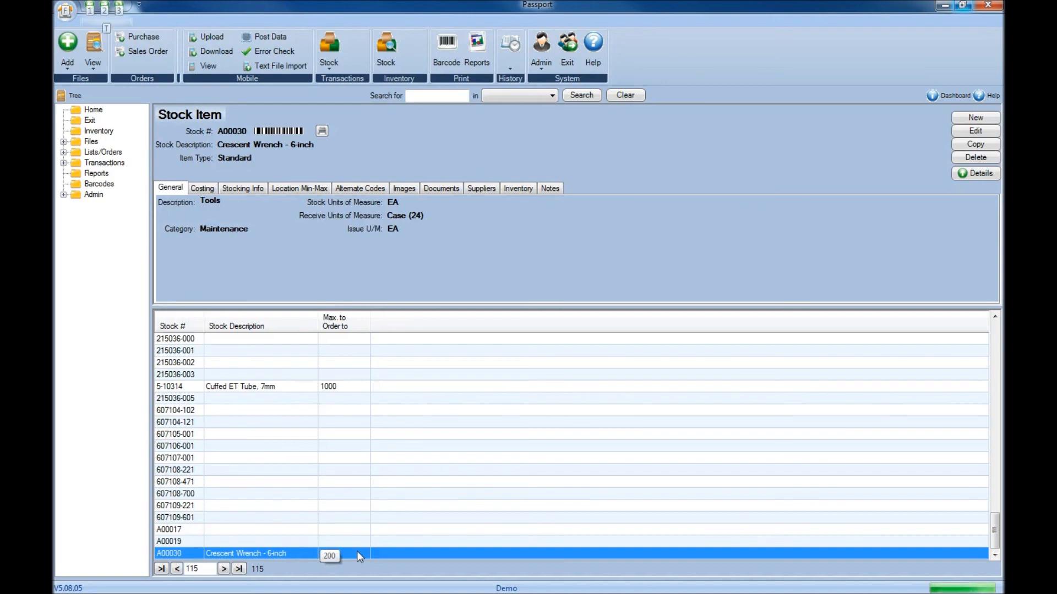